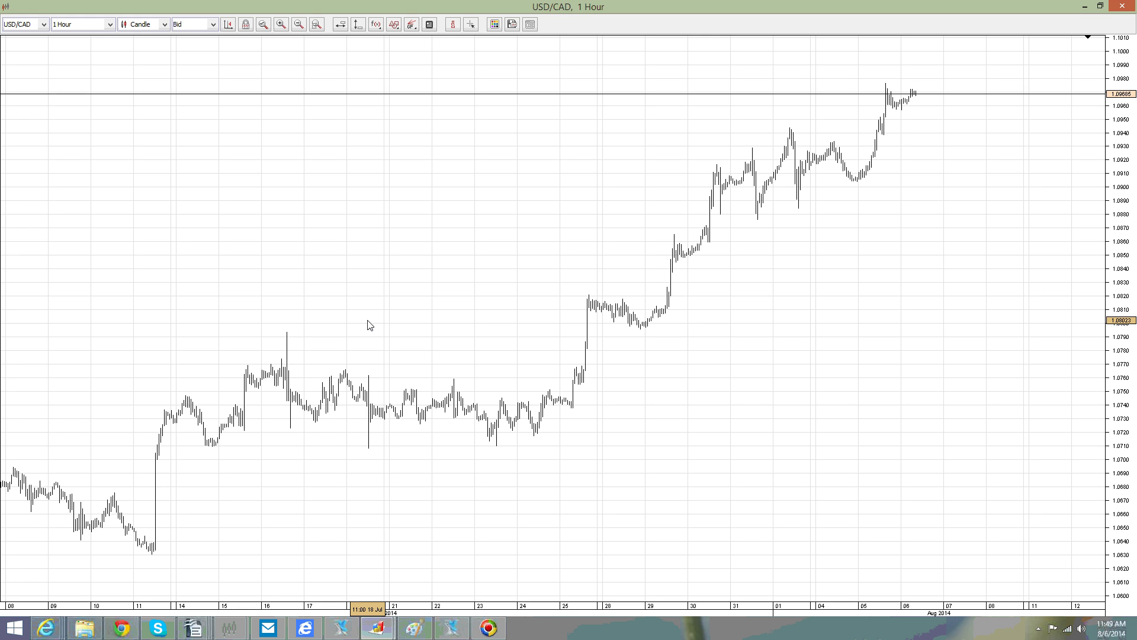
pyautogui.click(394, 24)
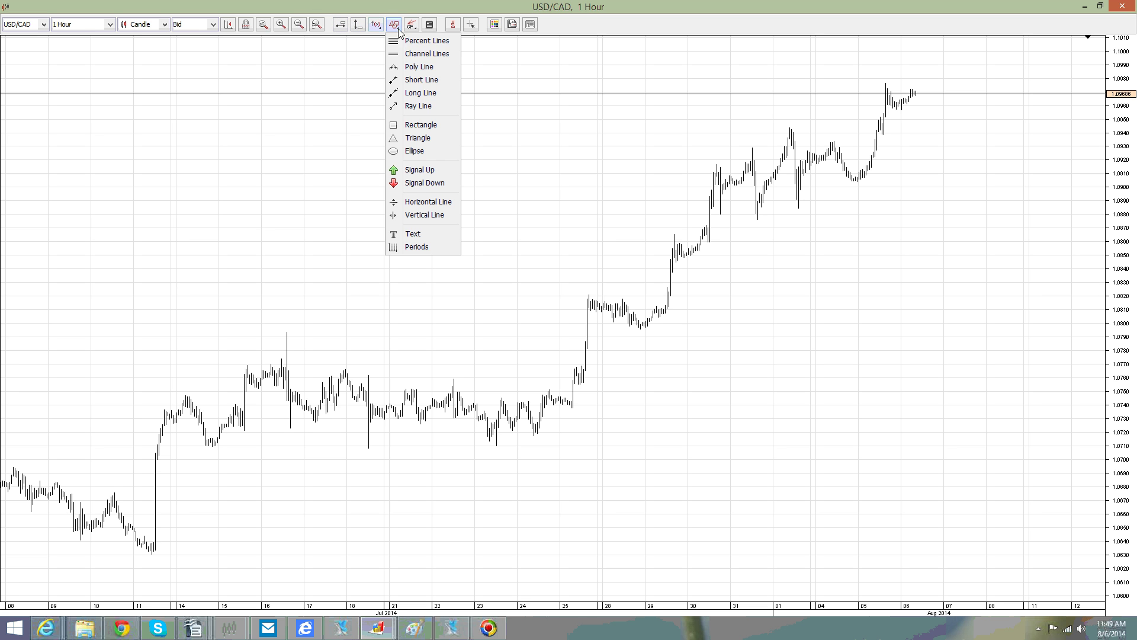
pyautogui.click(428, 235)
pyautogui.click(698, 488)
pyautogui.write('www.fairbinr')
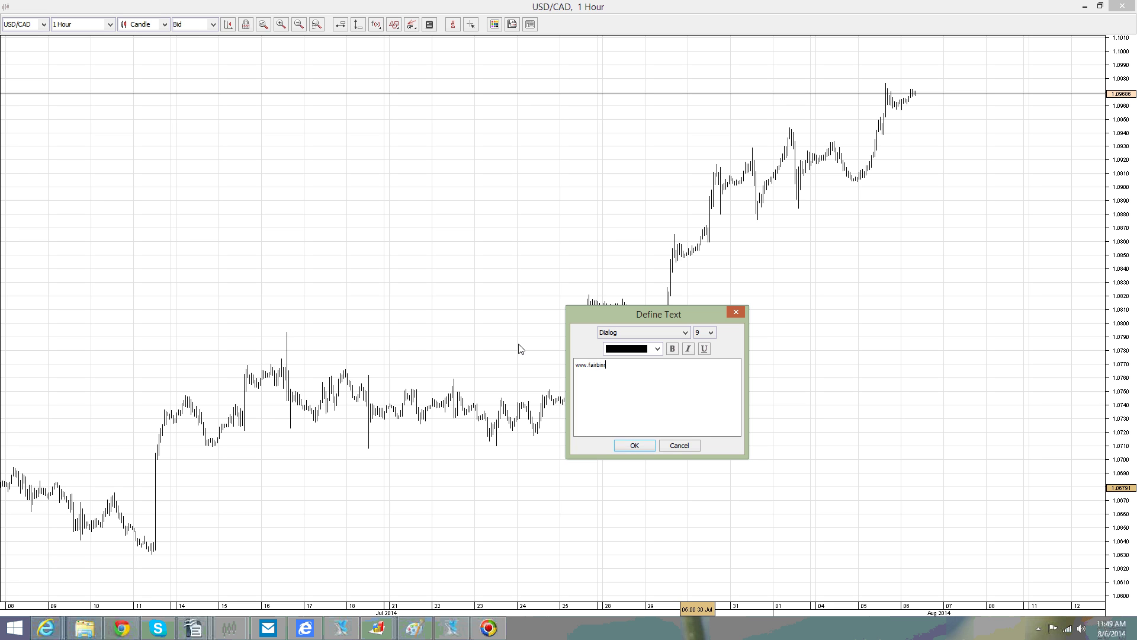
pyautogui.press('BackSpace')
pyautogui.write('aryoptions.com')
# - Make the website text size 24 and blue, then nudge the label slightly lower
pyautogui.tripleClick(655, 371)
pyautogui.click(712, 332)
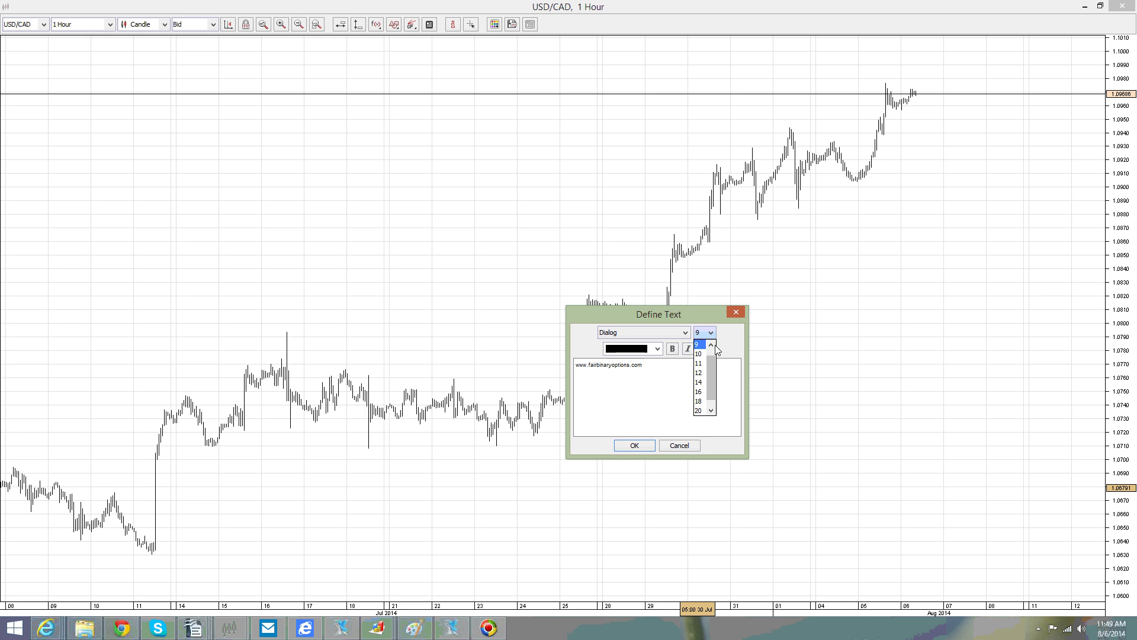
pyautogui.click(705, 413)
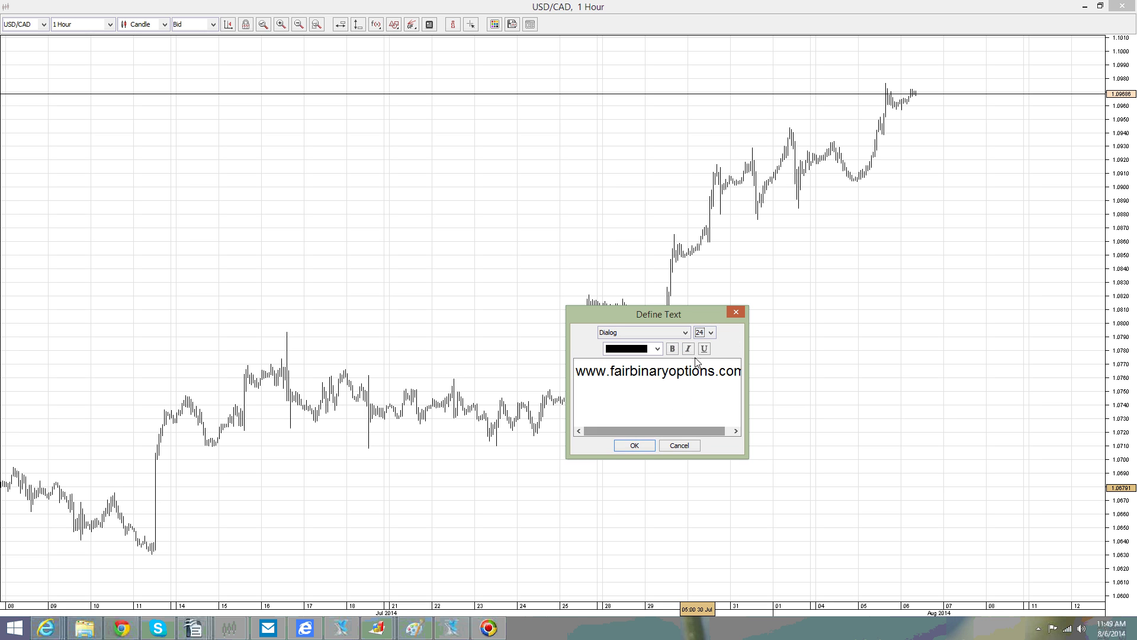
pyautogui.click(659, 349)
pyautogui.click(635, 427)
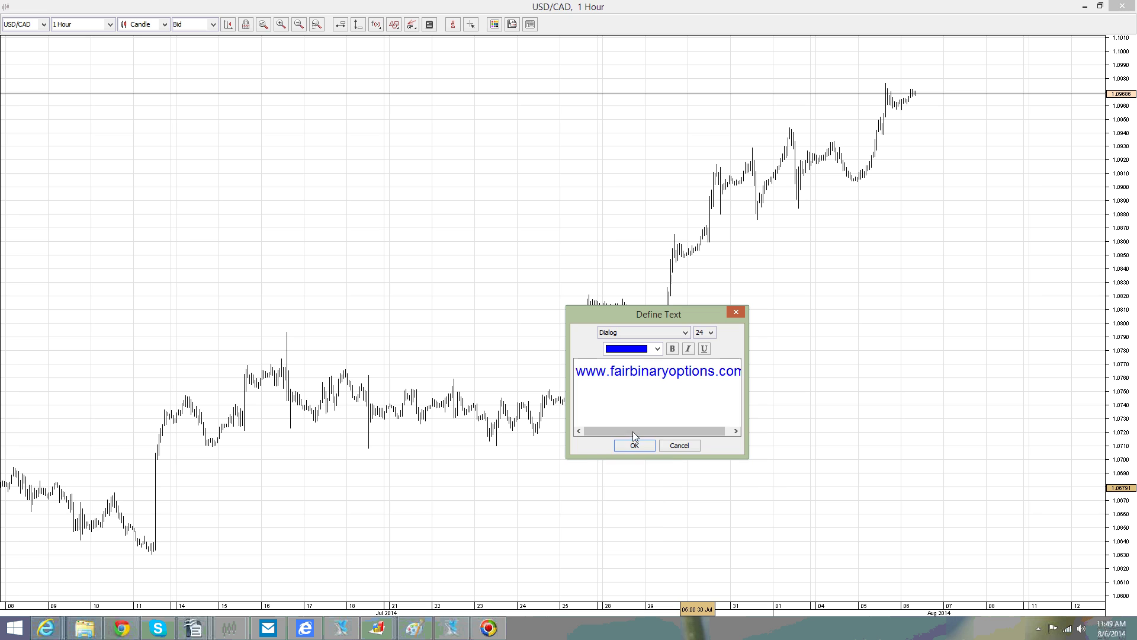
pyautogui.click(634, 445)
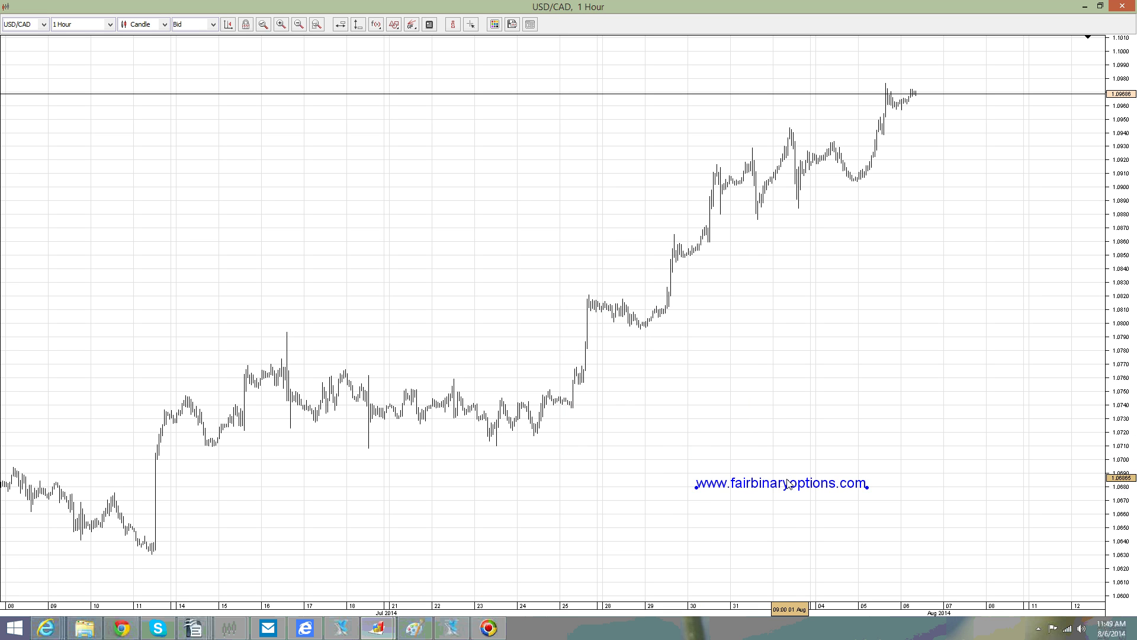
pyautogui.moveTo(786, 485); pyautogui.dragTo(782, 506)
pyautogui.click(911, 491)
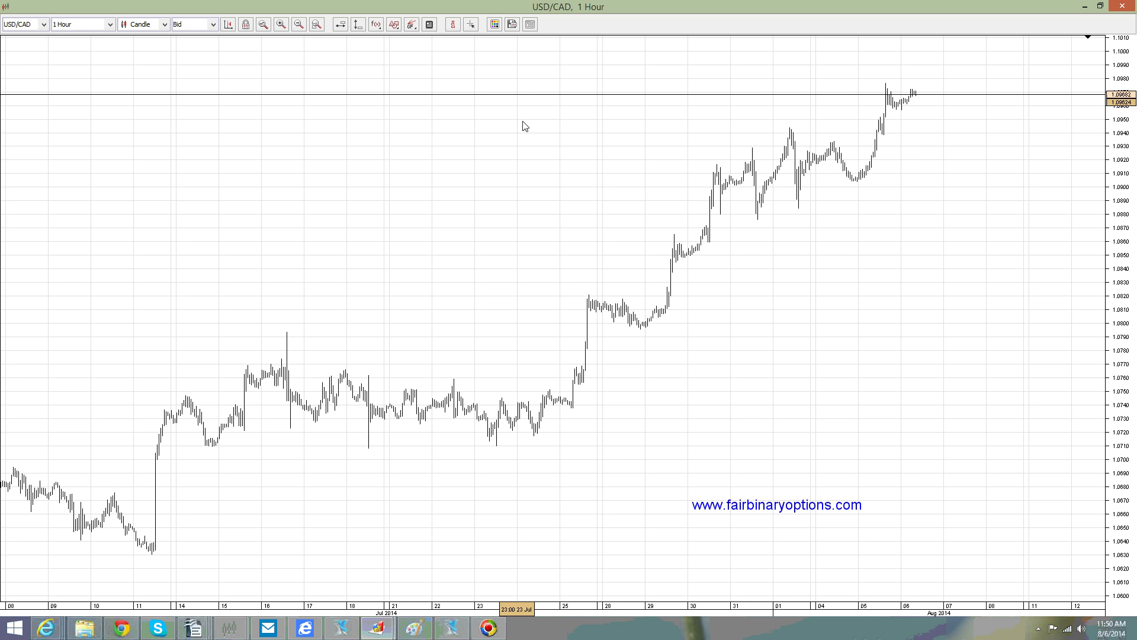
# - Place a magenta size-24 'a' text label above the 14 Jul peak
pyautogui.click(395, 24)
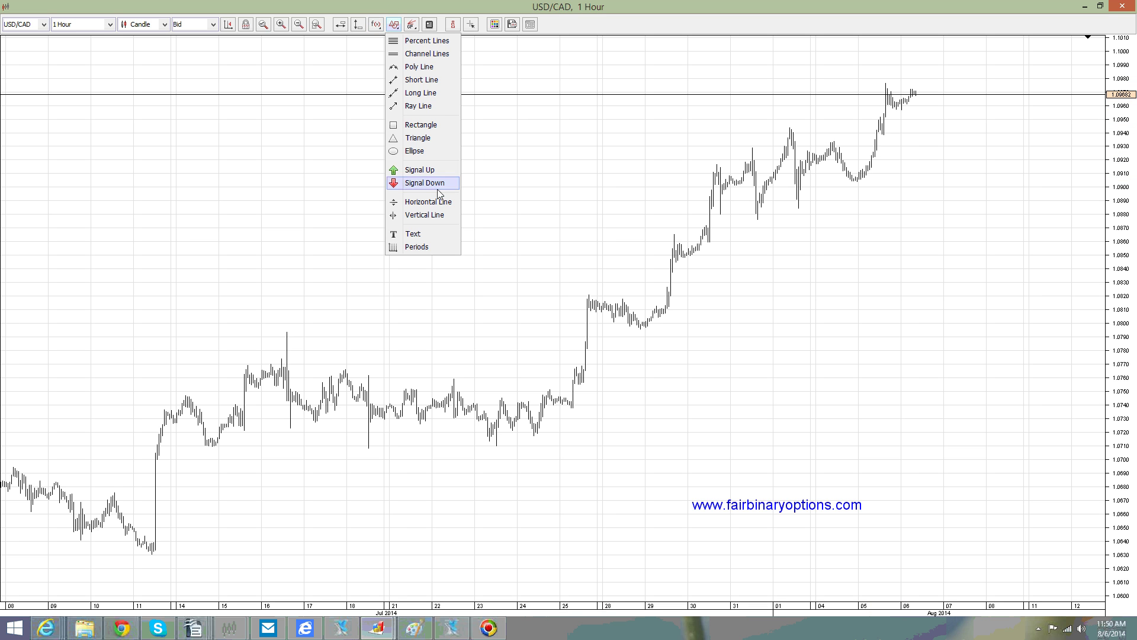
pyautogui.click(427, 234)
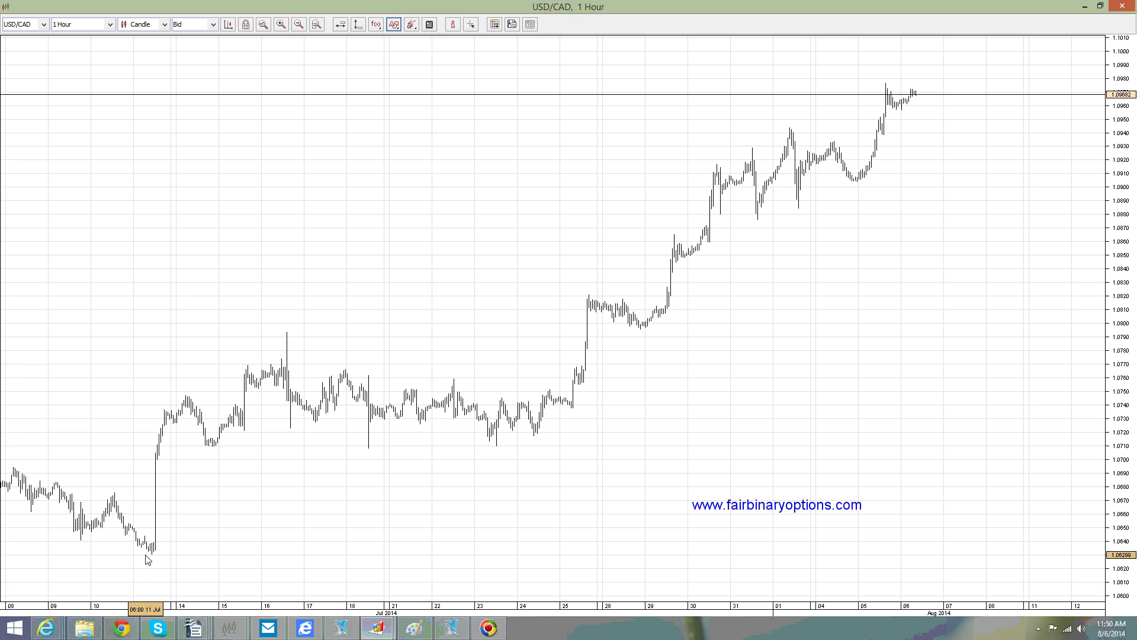
pyautogui.click(188, 381)
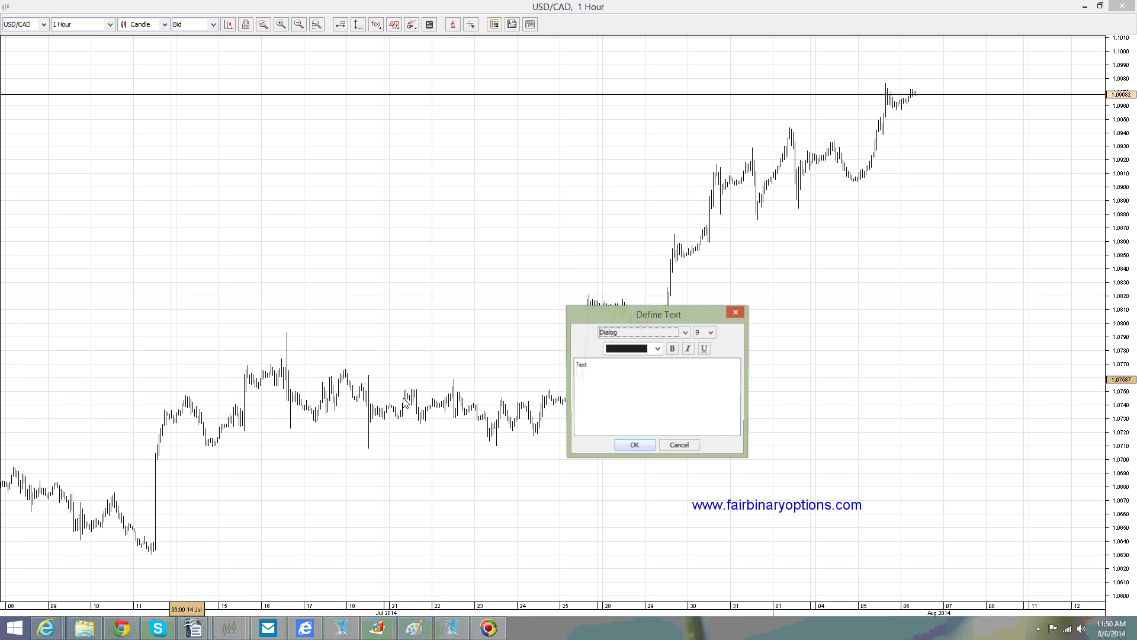
pyautogui.click(612, 383)
pyautogui.write('a')
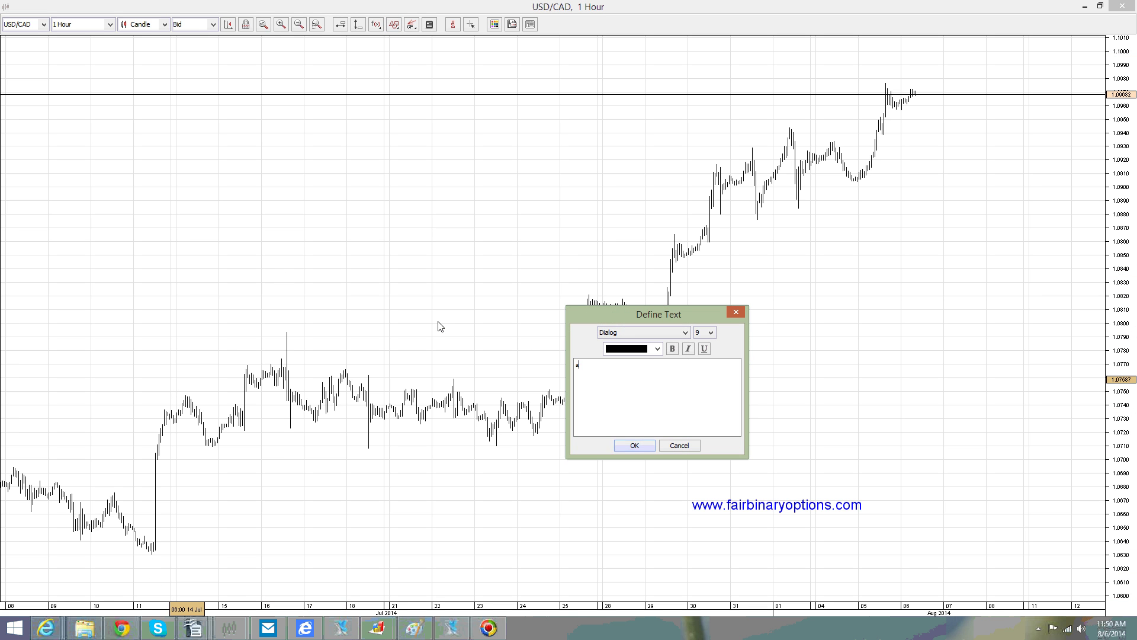
pyautogui.click(711, 331)
pyautogui.scroll(-2, 709, 367)
pyautogui.click(700, 410)
pyautogui.click(657, 349)
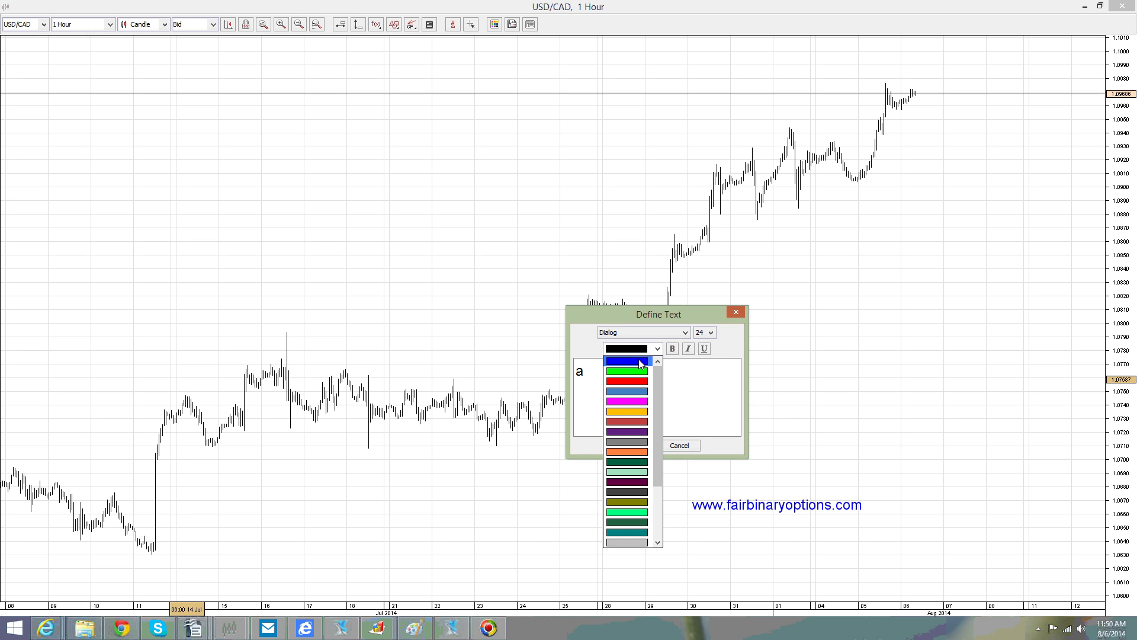
pyautogui.click(631, 401)
pyautogui.click(633, 445)
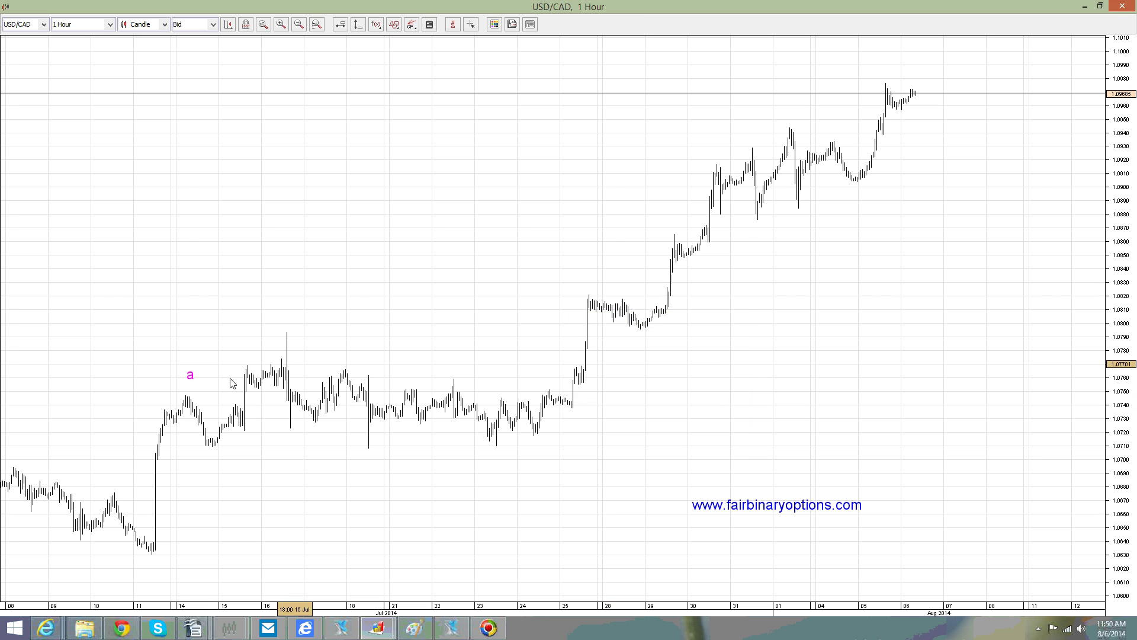
# - Clone the 'a' label below the 24 Jul low and change its text to 'b'
pyautogui.rightClick(186, 376)
pyautogui.click(228, 495)
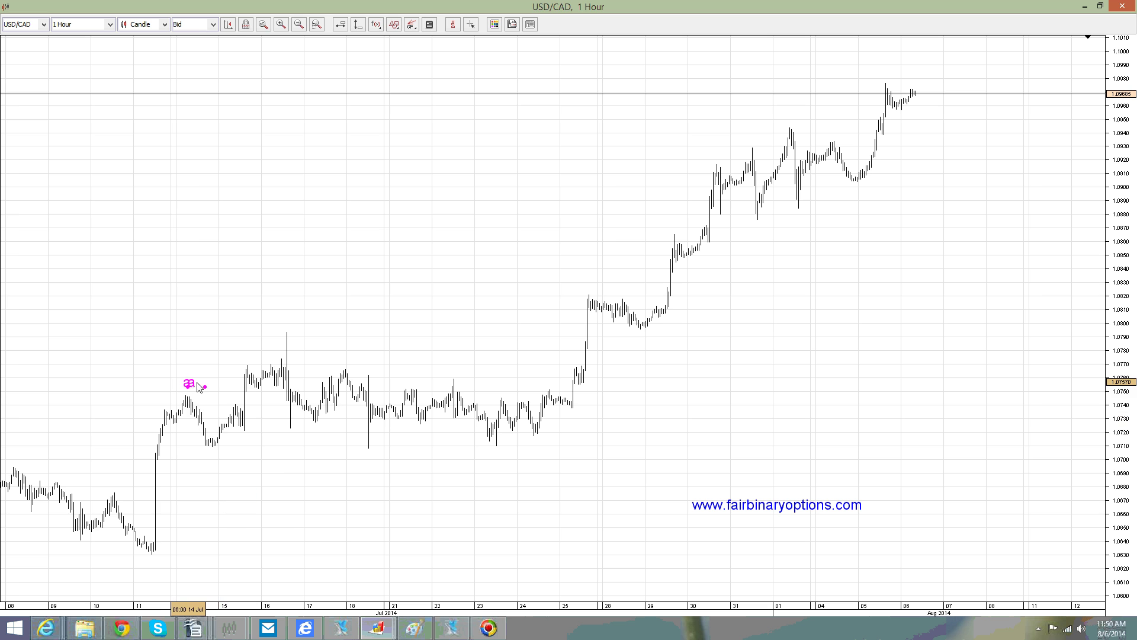
pyautogui.click(545, 453)
pyautogui.rightClick(545, 453)
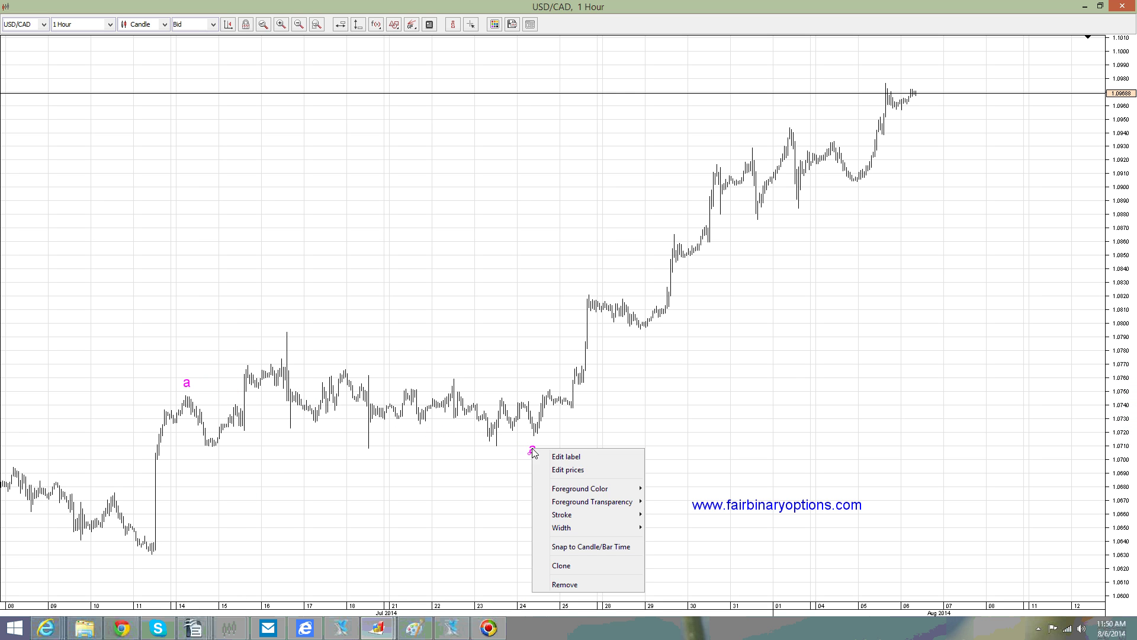
pyautogui.click(585, 466)
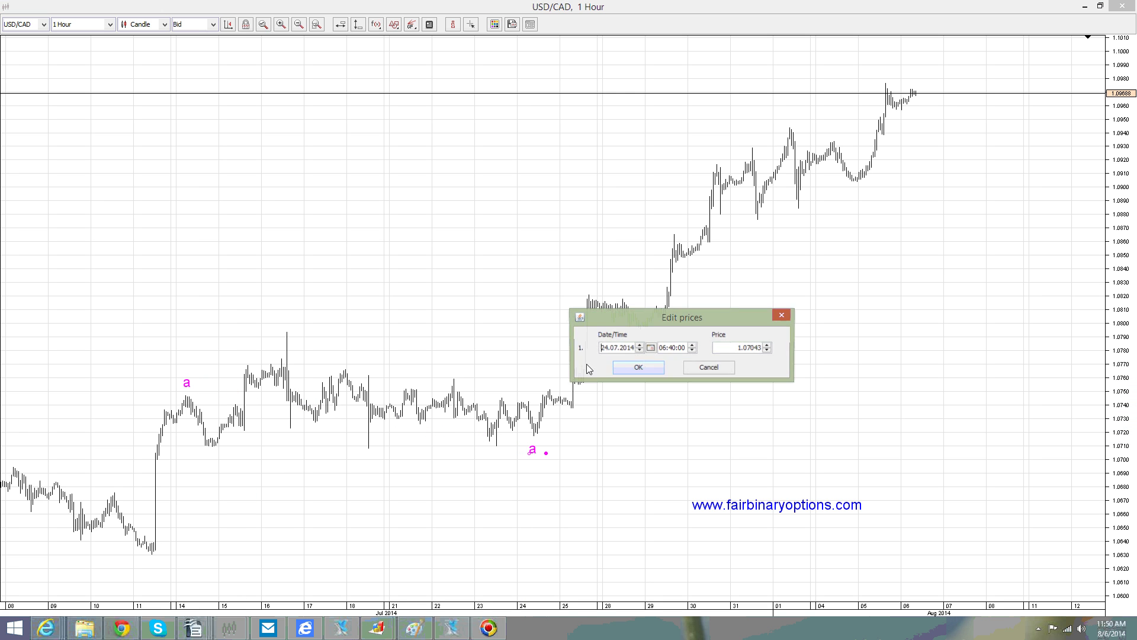
pyautogui.click(782, 315)
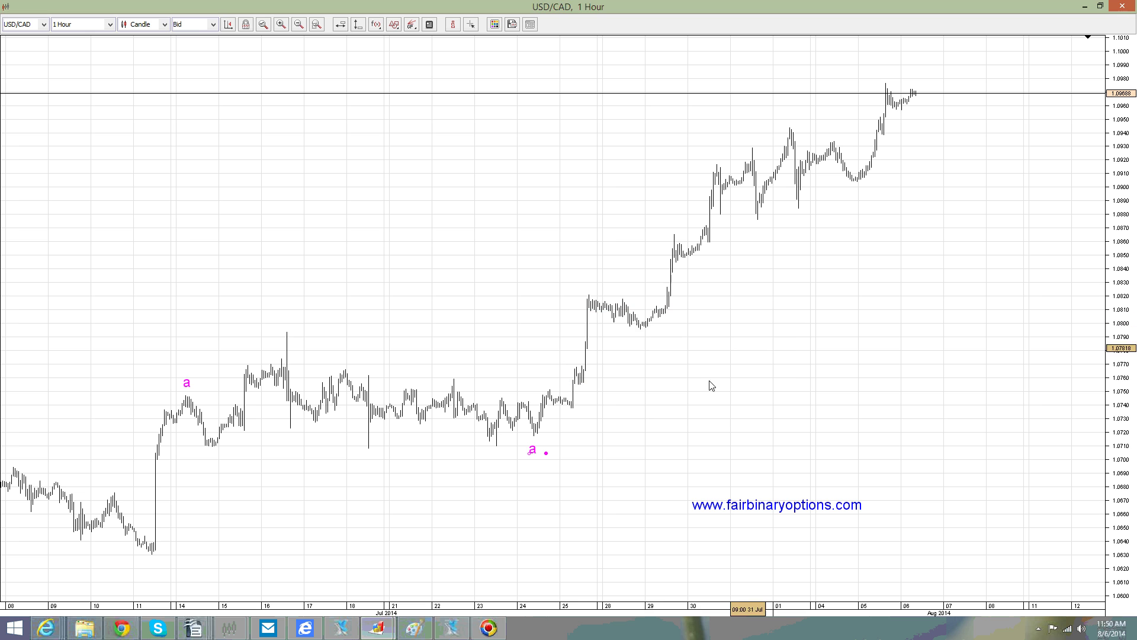
pyautogui.rightClick(534, 448)
pyautogui.click(571, 458)
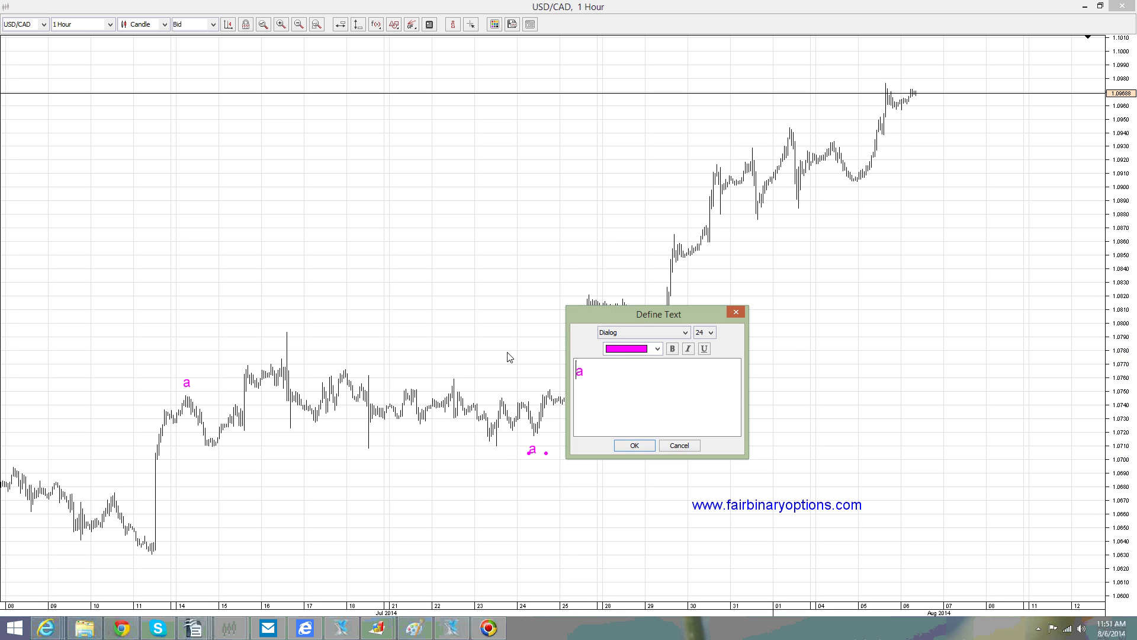
pyautogui.write('b')
pyautogui.click(634, 445)
pyautogui.click(594, 479)
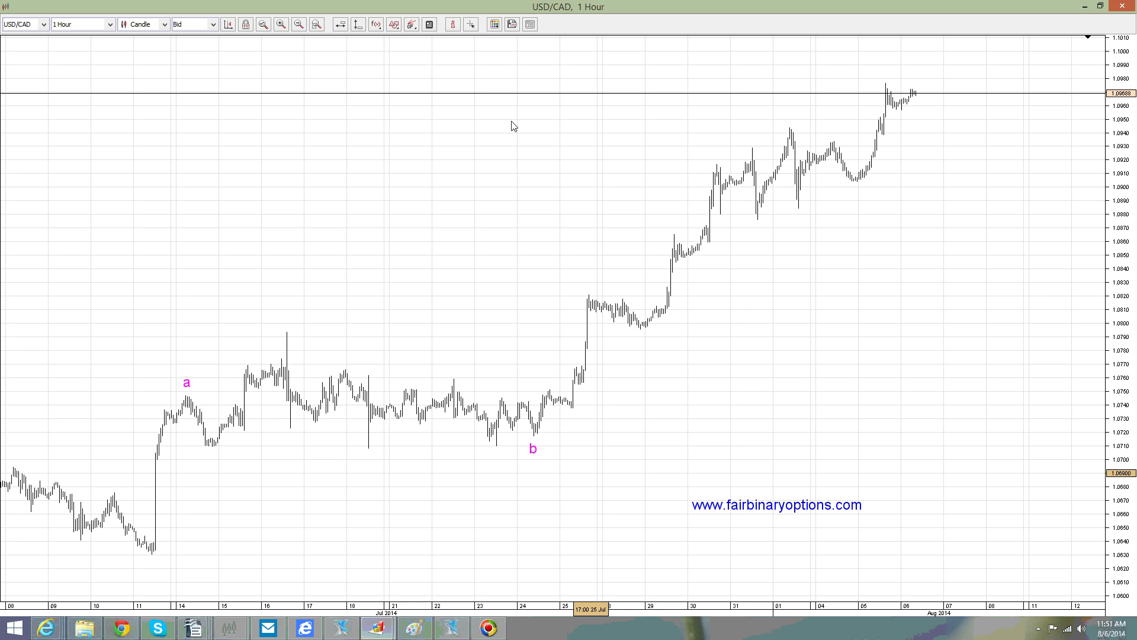
# - Draw a thick flat base line near 1.0710 and a falling upper line from 22 Jul
pyautogui.click(394, 24)
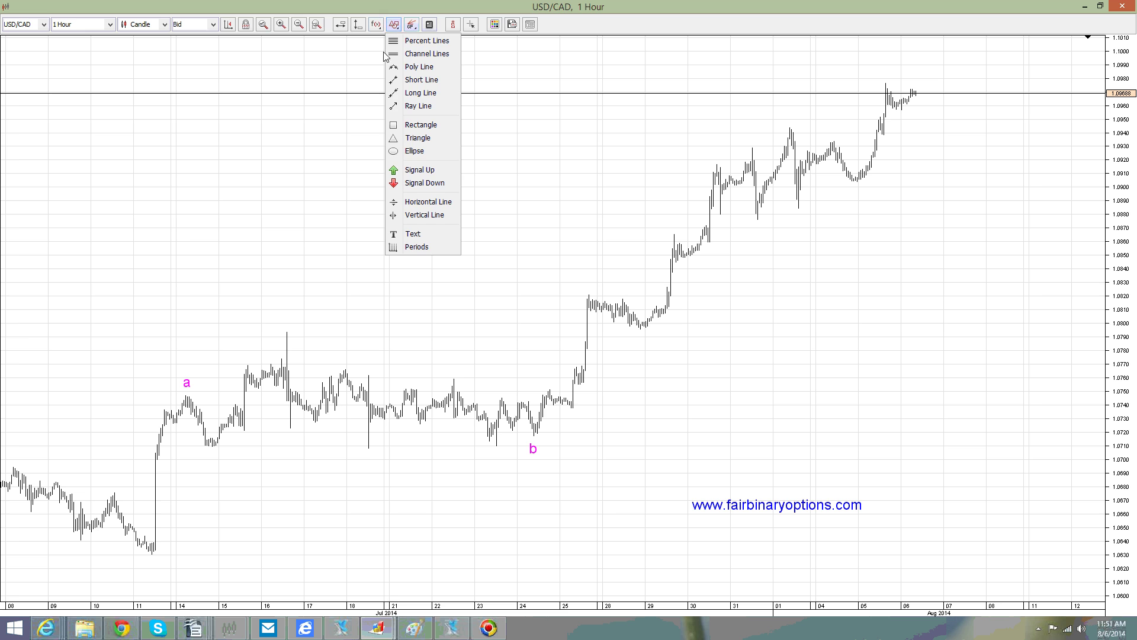
pyautogui.click(427, 81)
pyautogui.moveTo(368, 447); pyautogui.dragTo(595, 444)
pyautogui.rightClick(583, 445)
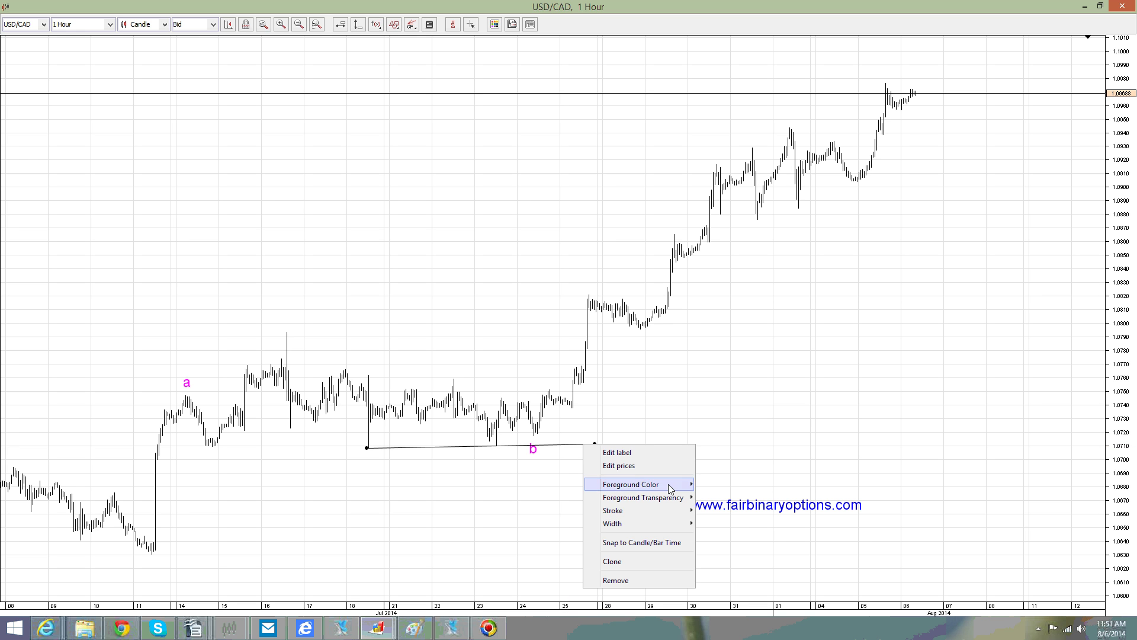
pyautogui.moveTo(649, 521)
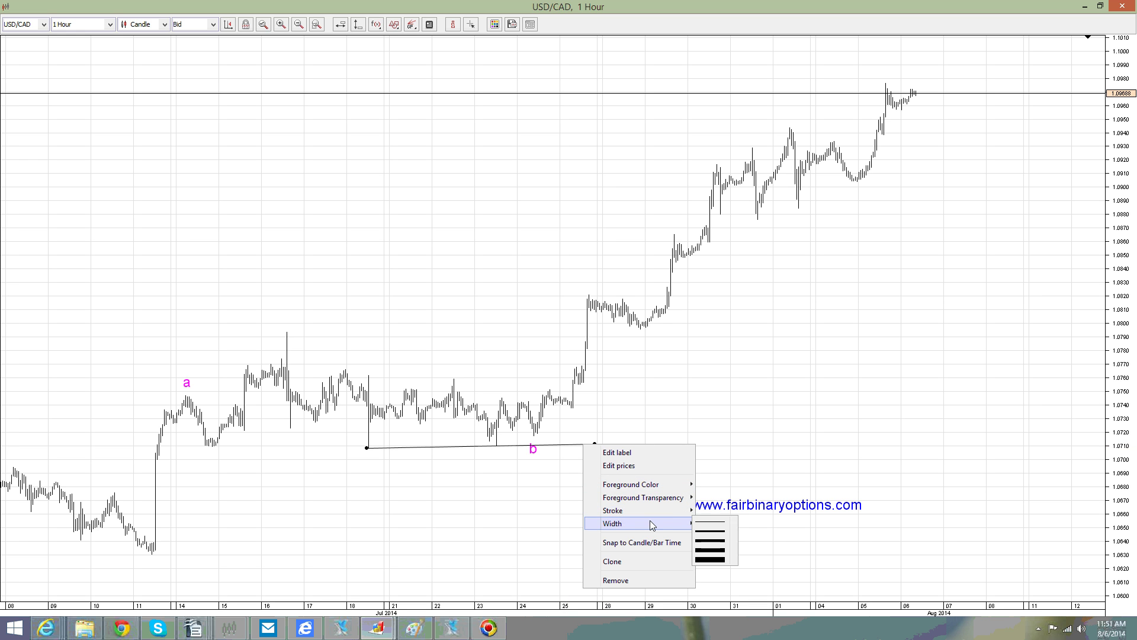
pyautogui.click(709, 532)
pyautogui.rightClick(430, 447)
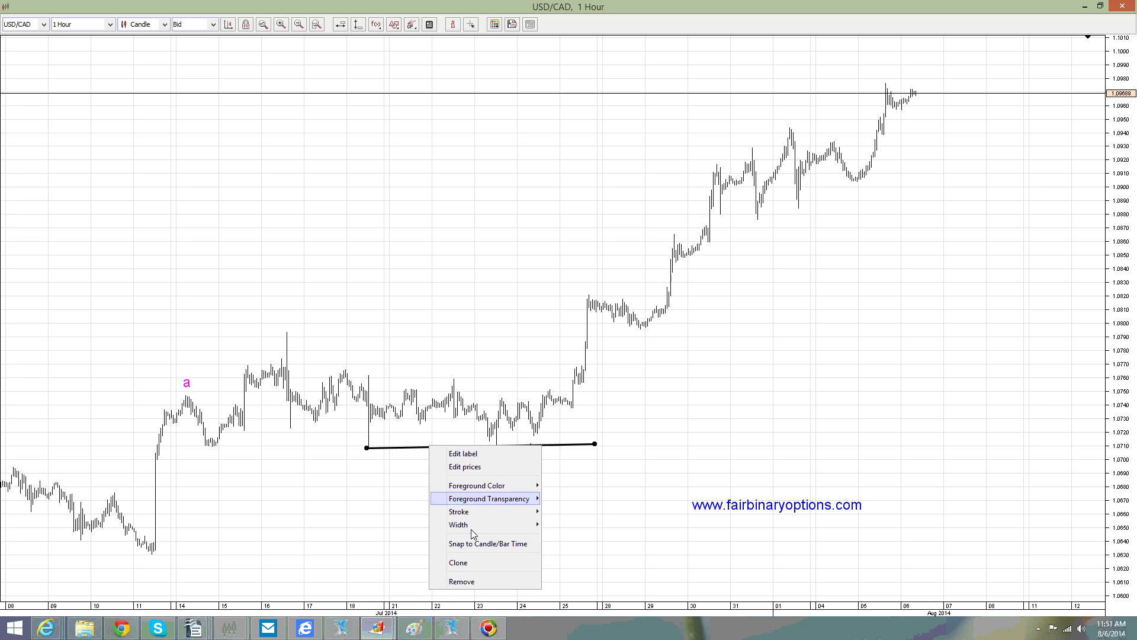
pyautogui.click(466, 561)
pyautogui.moveTo(368, 445); pyautogui.dragTo(454, 380)
pyautogui.moveTo(594, 444); pyautogui.dragTo(592, 422)
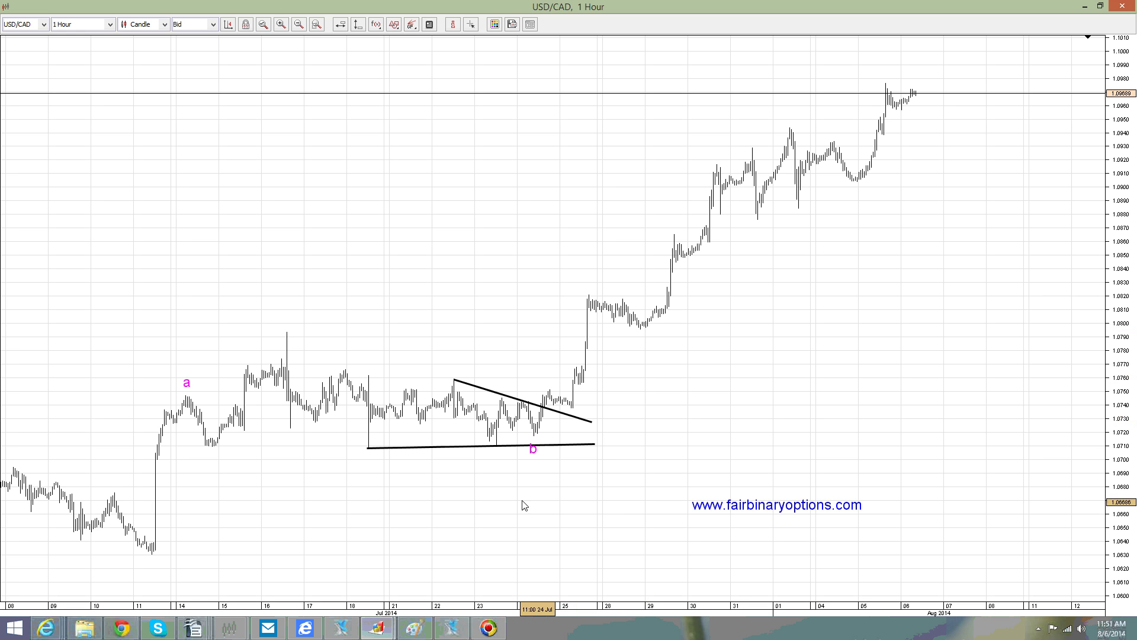
# - Clone the 'a' label to the late-July rally high near 1.0820 and relabel it 'c'
pyautogui.rightClick(188, 384)
pyautogui.click(217, 500)
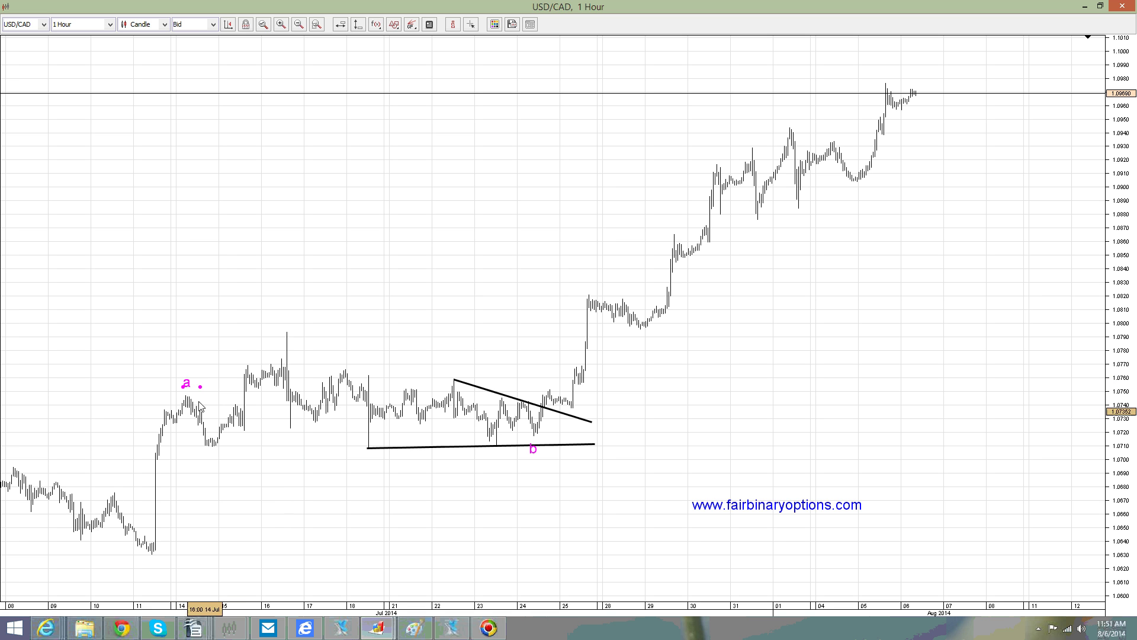
pyautogui.moveTo(323, 334); pyautogui.dragTo(587, 285)
pyautogui.rightClick(586, 285)
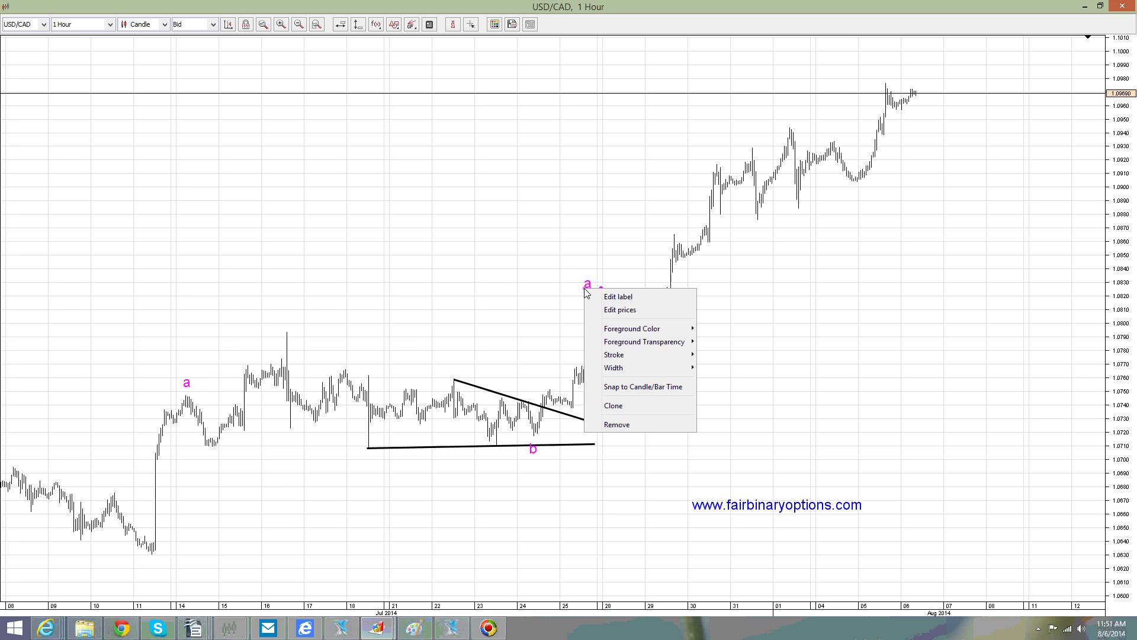
pyautogui.click(622, 296)
pyautogui.click(655, 380)
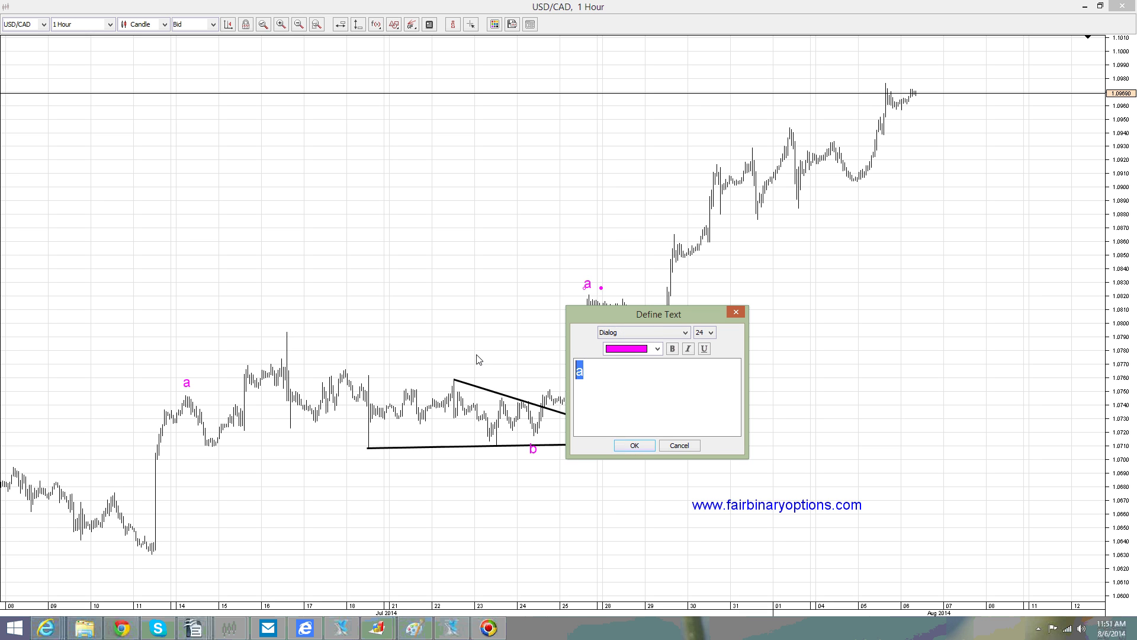
pyautogui.write('c')
pyautogui.click(632, 446)
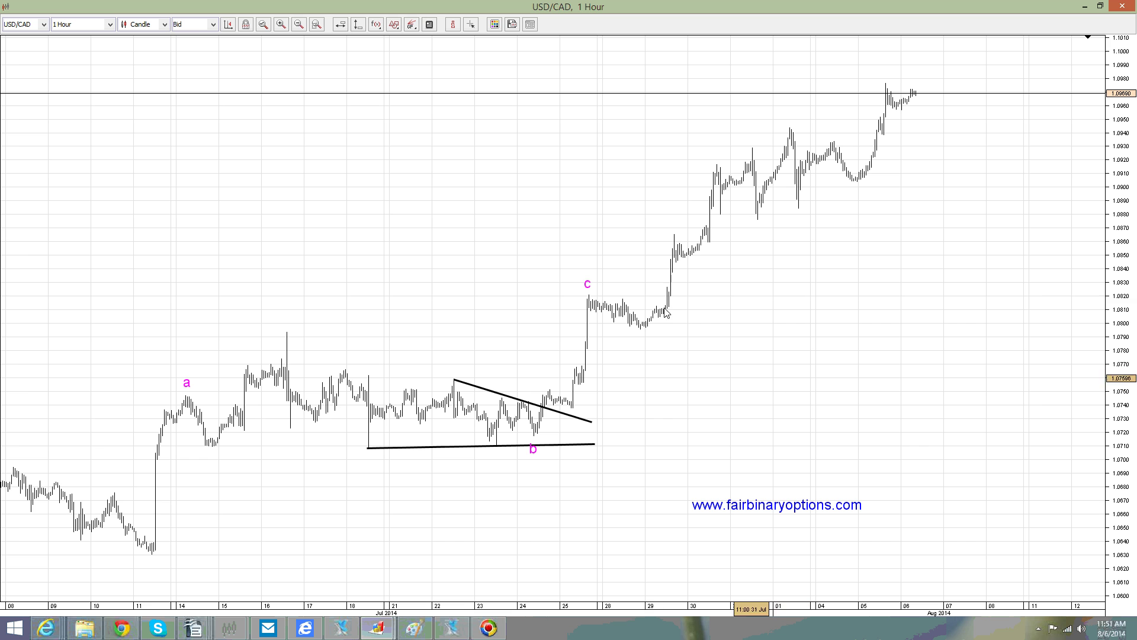
pyautogui.click(412, 24)
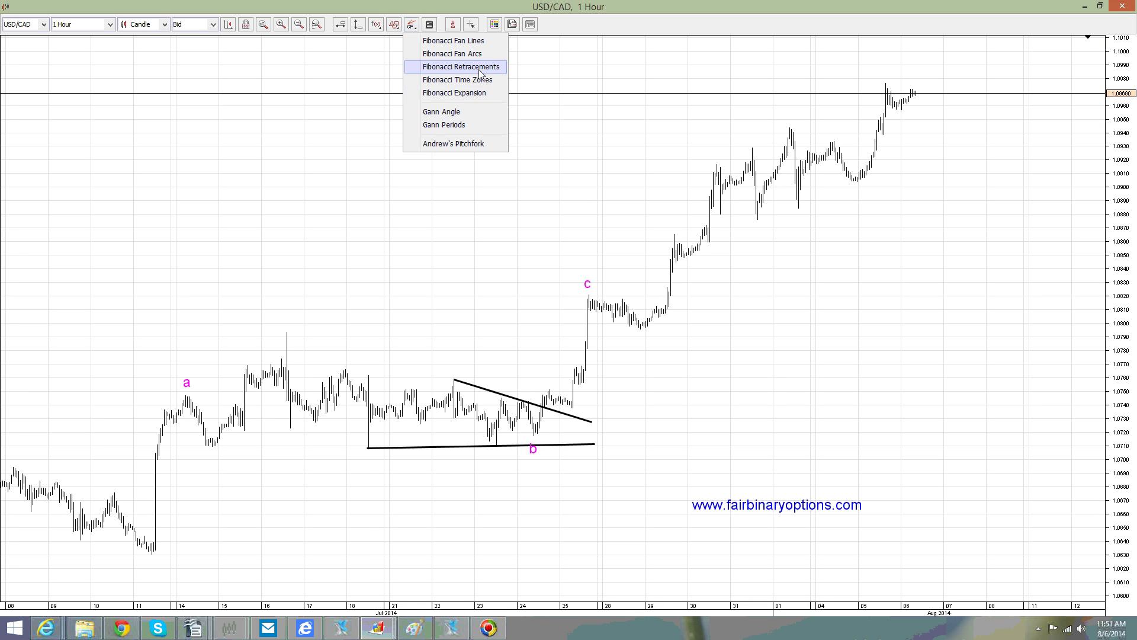
# - Draw Fibonacci retracement from the c high to the 11 Jul low, plus a blue 100%–161.8% line
pyautogui.click(442, 66)
pyautogui.moveTo(589, 296); pyautogui.dragTo(153, 555)
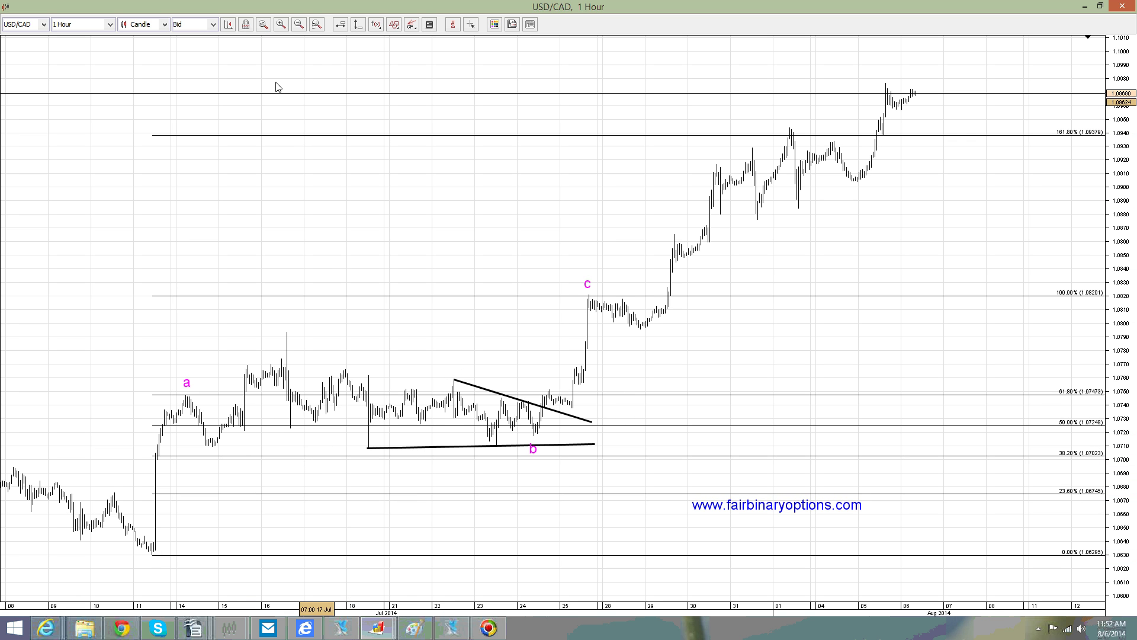
pyautogui.click(395, 24)
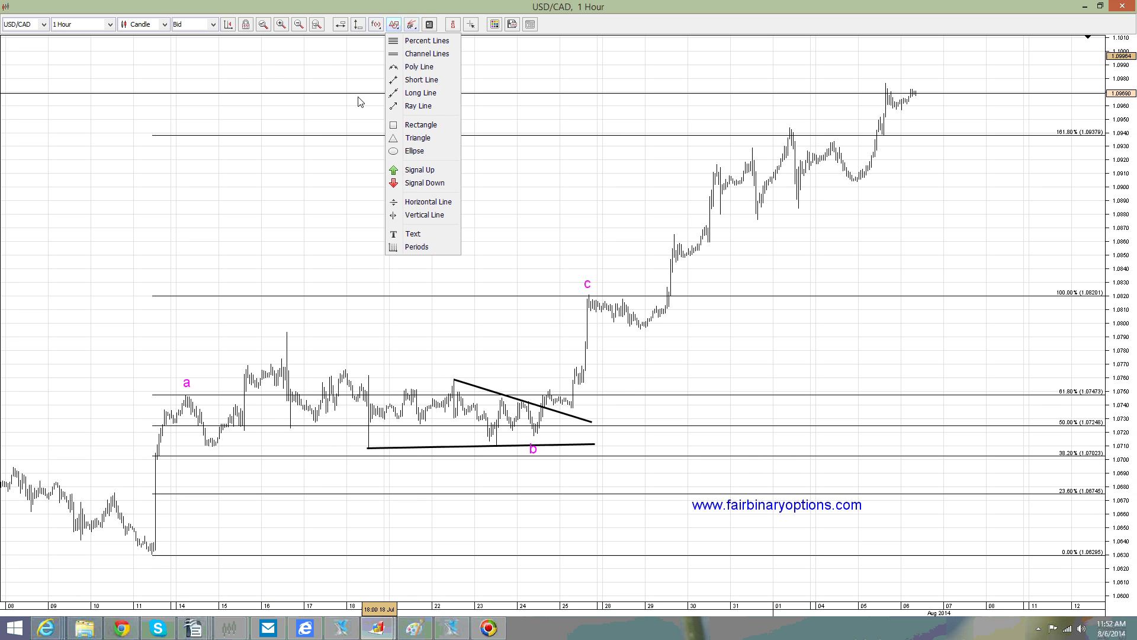
pyautogui.click(442, 80)
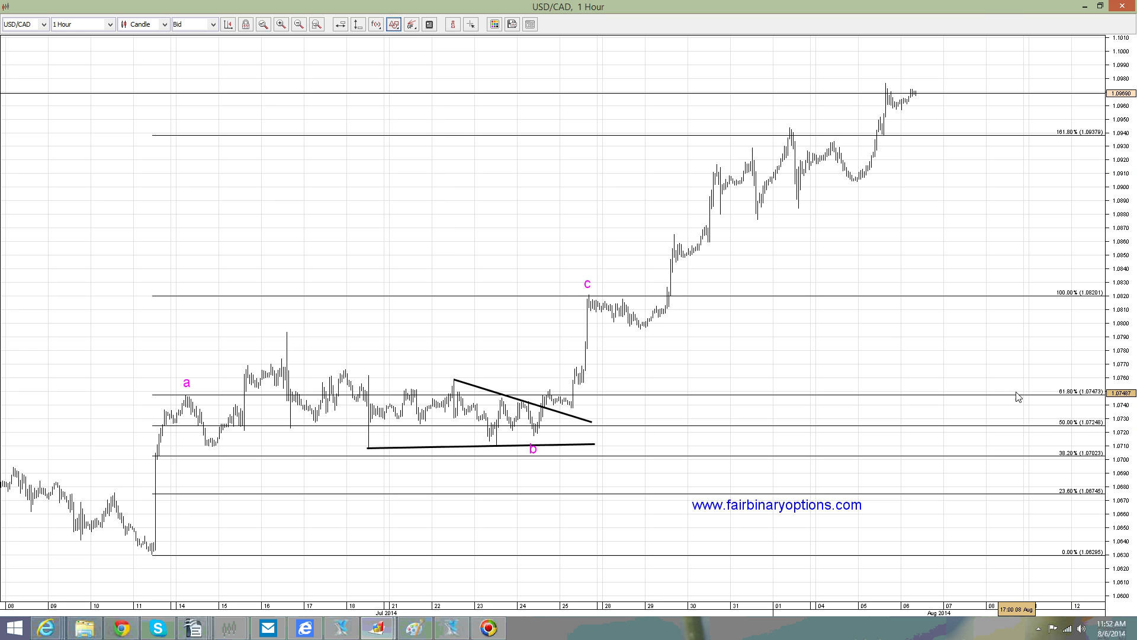
pyautogui.moveTo(1012, 394)
pyautogui.mouseDown()
pyautogui.moveTo(1001, 515)
pyautogui.moveTo(937, 556)
pyautogui.mouseUp()
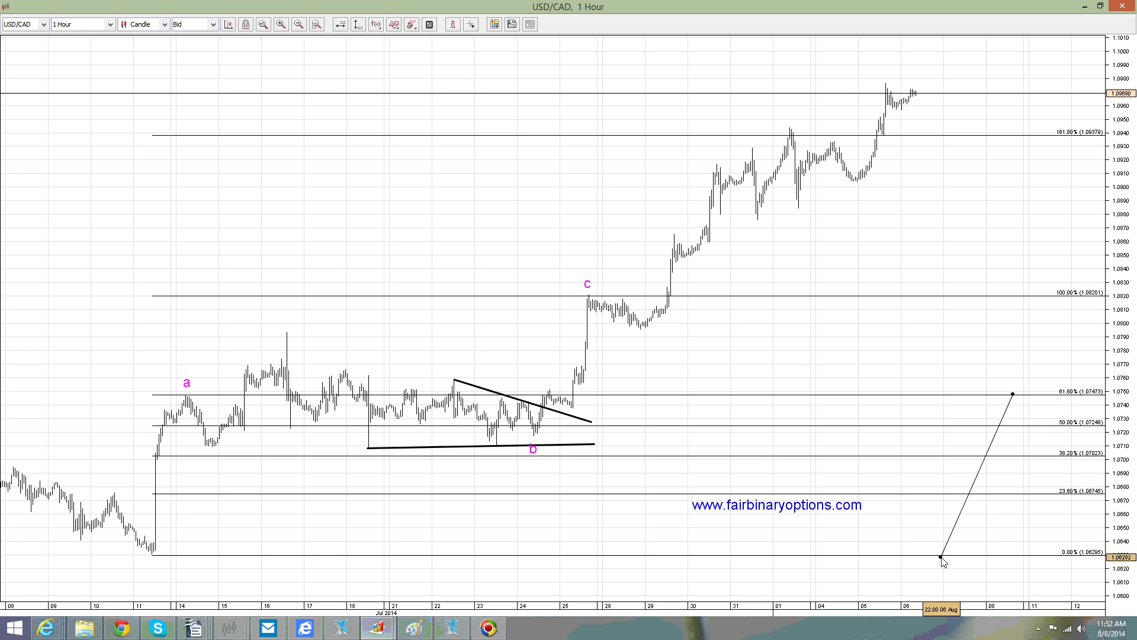
pyautogui.rightClick(975, 479)
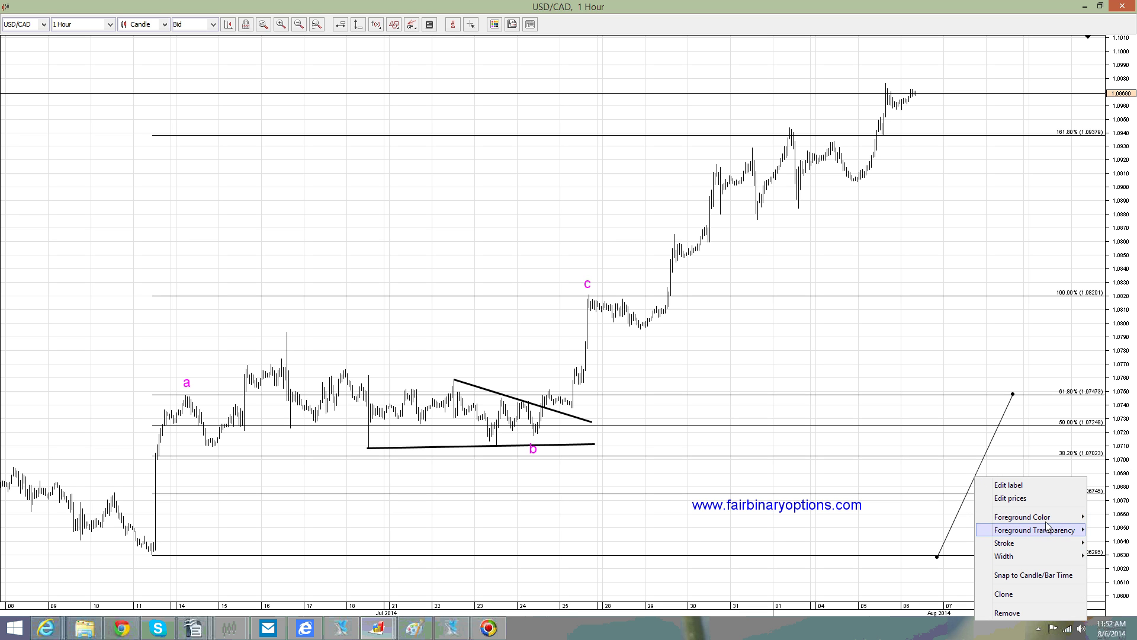
pyautogui.moveTo(1048, 516)
pyautogui.click(1104, 272)
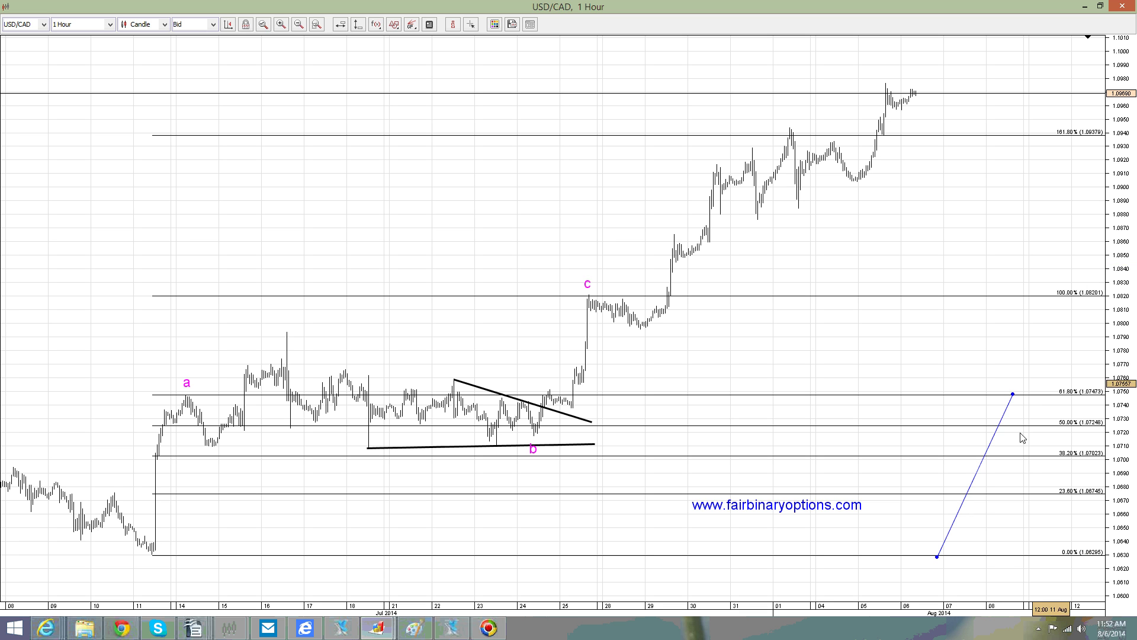
pyautogui.moveTo(975, 476); pyautogui.dragTo(433, 222)
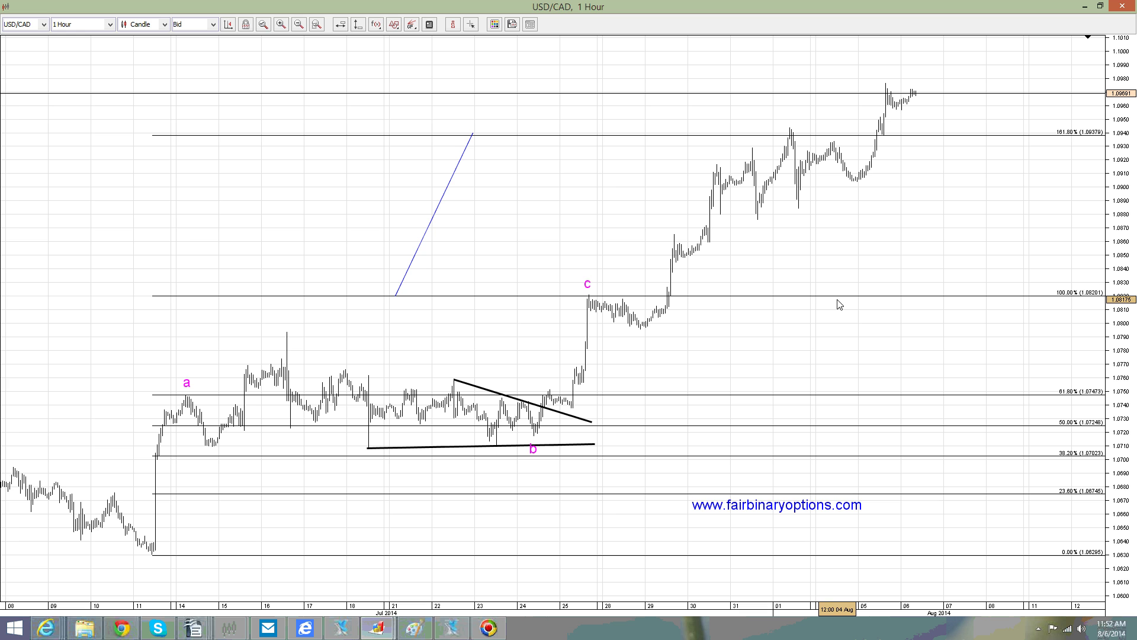
# - Clone the 'c' label to the 29 Jul dip and relabel it 'x'
pyautogui.rightClick(588, 282)
pyautogui.click(637, 391)
pyautogui.moveTo(588, 285); pyautogui.dragTo(643, 328)
pyautogui.rightClick(643, 340)
pyautogui.click(657, 349)
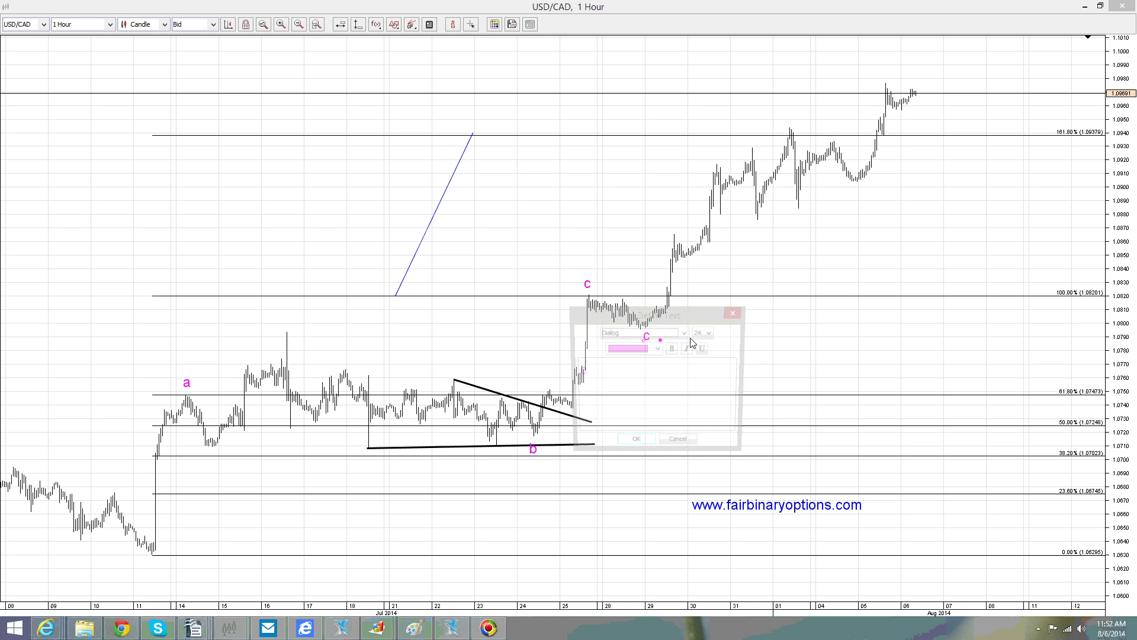
pyautogui.moveTo(638, 390); pyautogui.dragTo(460, 355)
pyautogui.write('x')
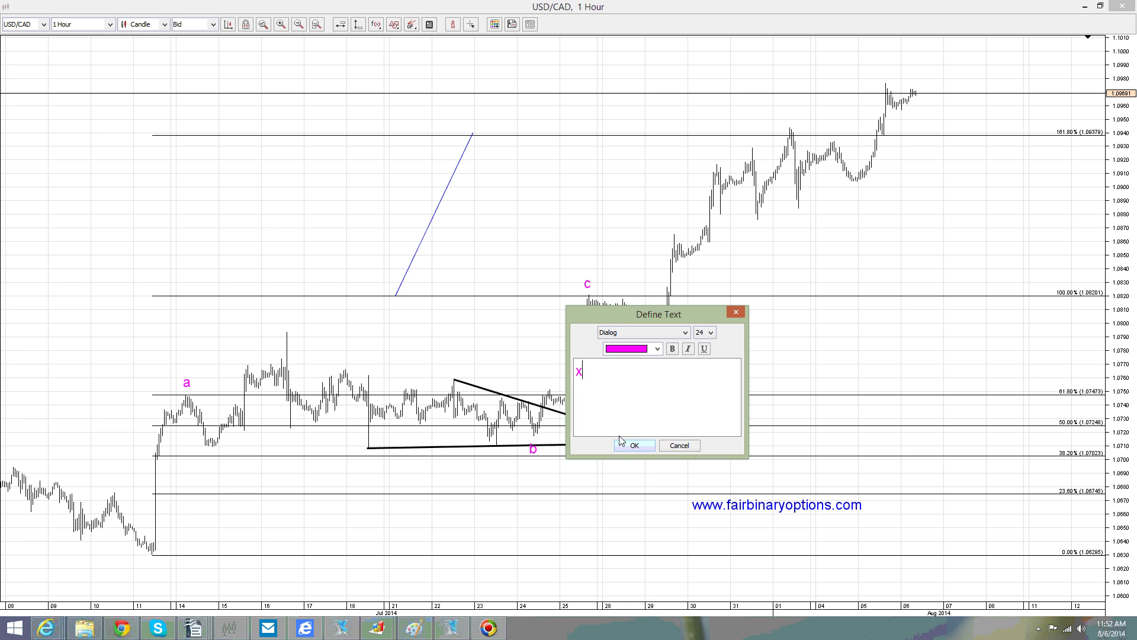
pyautogui.click(620, 451)
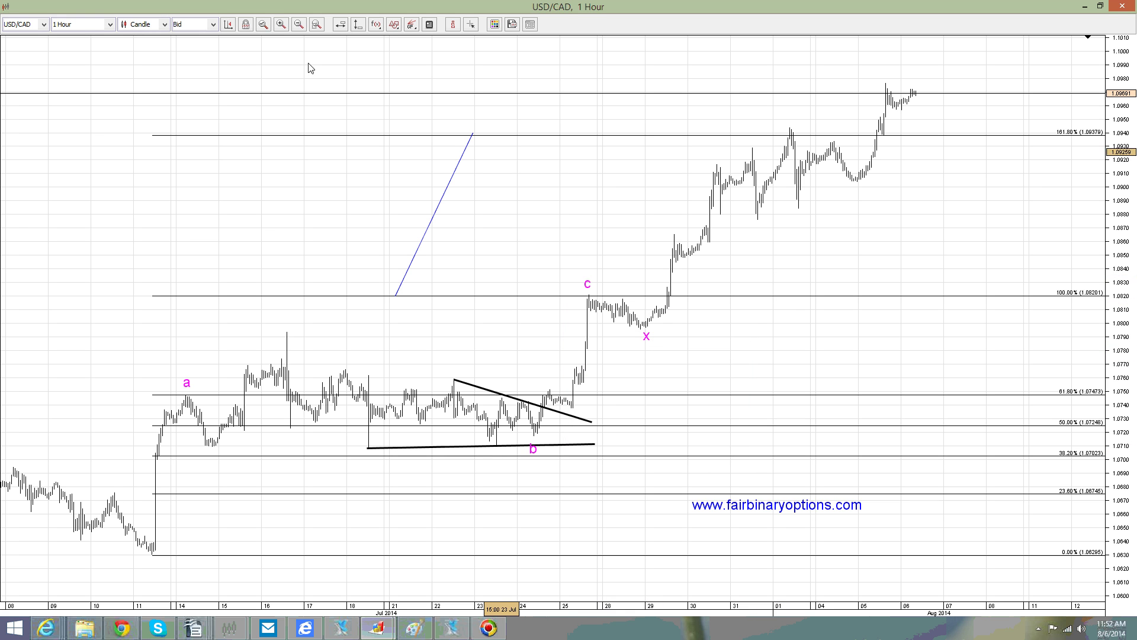
# - Draw rectangles at the blue line's top end and around the 161.8% peak
pyautogui.click(394, 25)
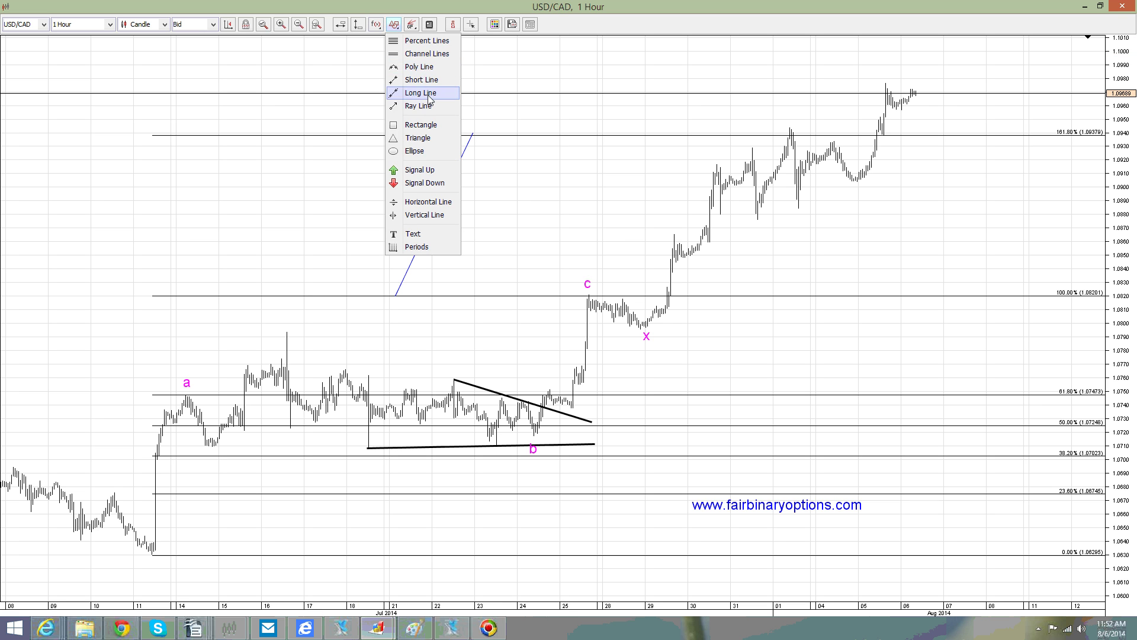
pyautogui.click(424, 124)
pyautogui.moveTo(459, 128); pyautogui.dragTo(485, 140)
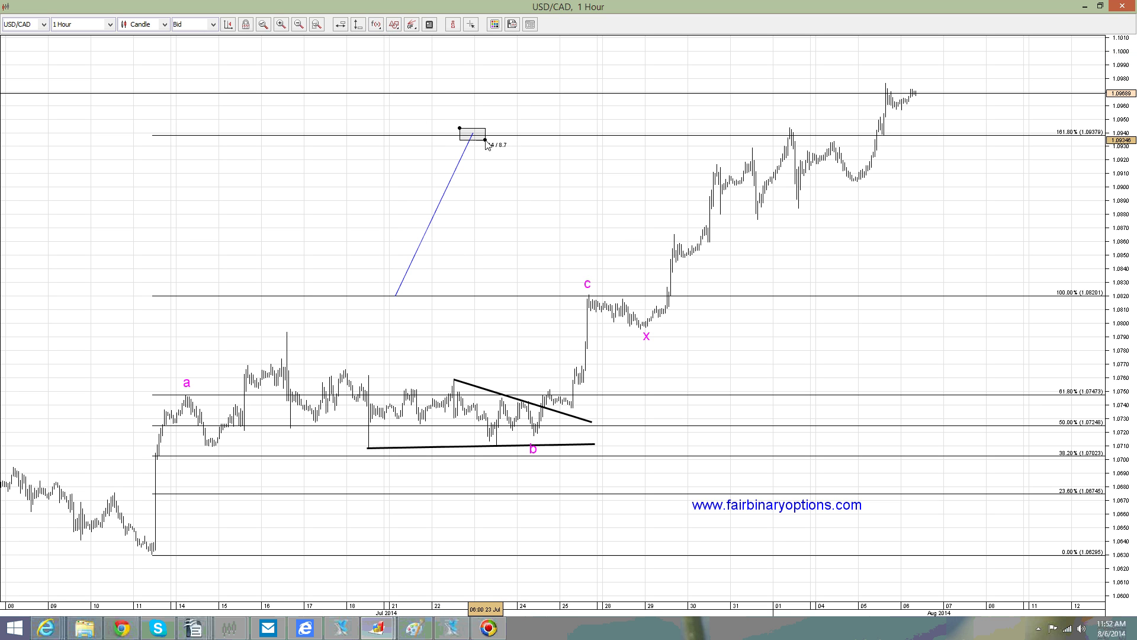
pyautogui.click(394, 24)
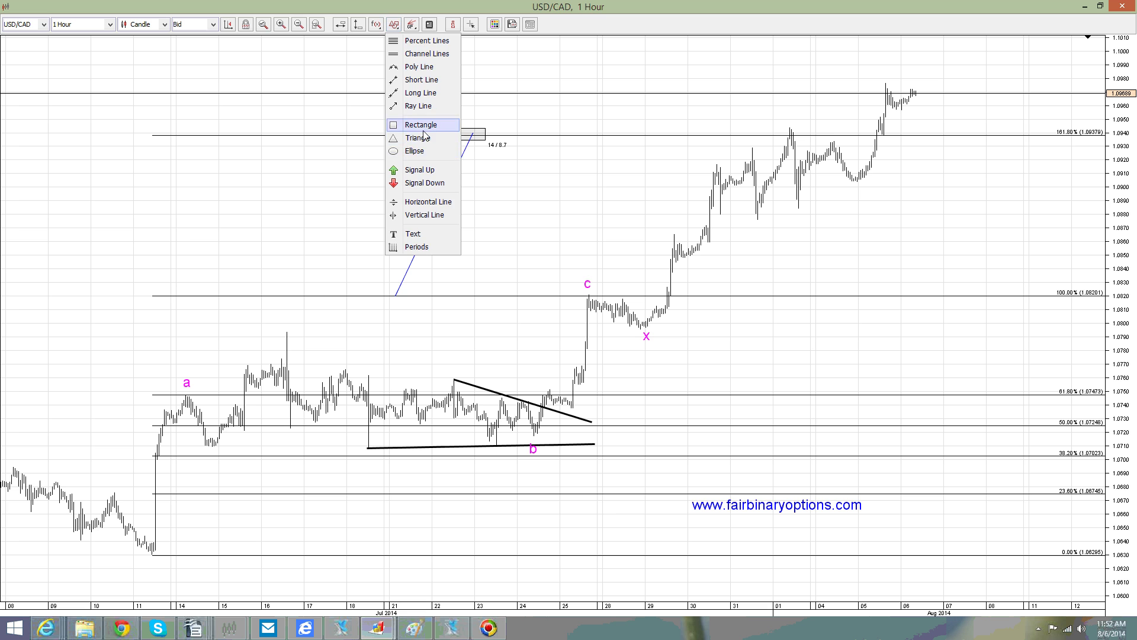
pyautogui.click(426, 128)
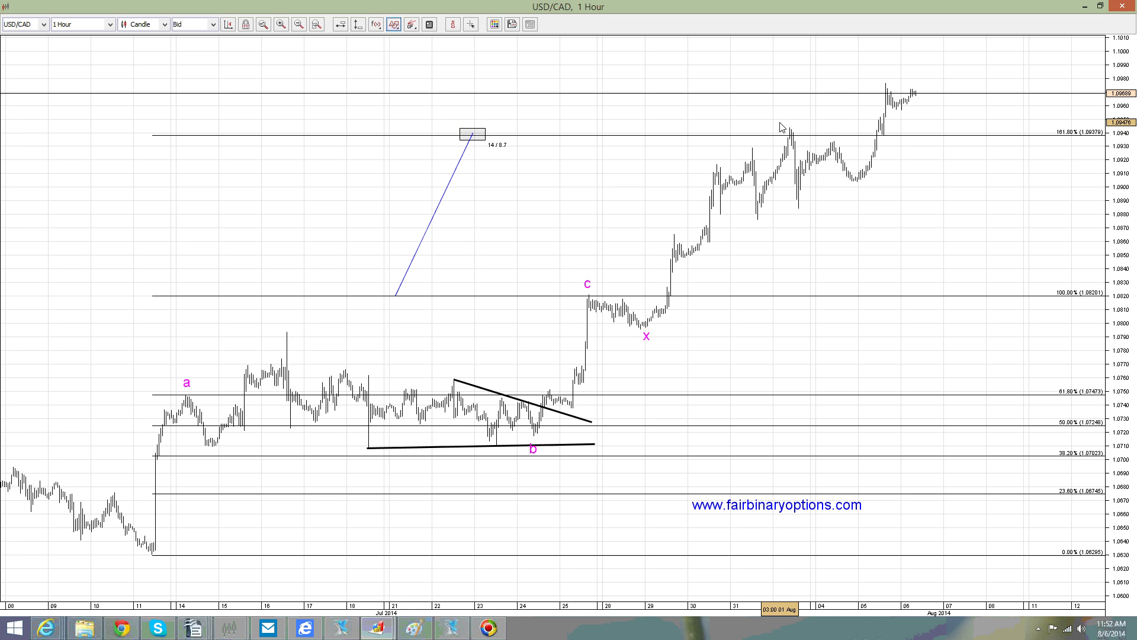
pyautogui.moveTo(732, 130); pyautogui.dragTo(801, 147)
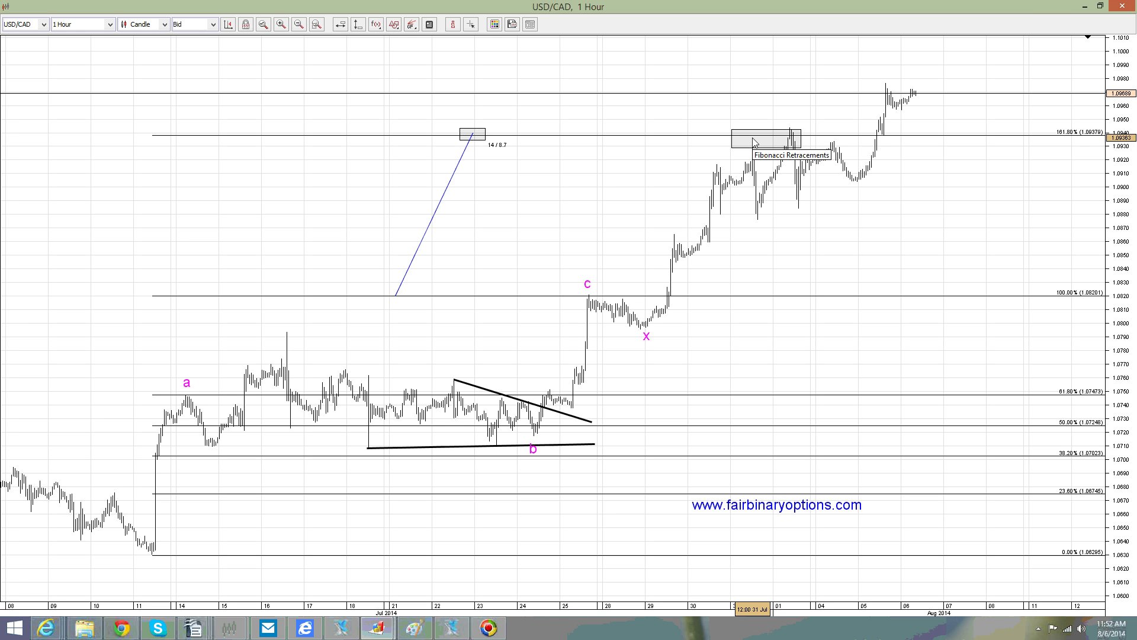
# - Place a new 'a' label above the rise after x and a 'b' label at the next dip
pyautogui.rightClick(185, 379)
pyautogui.click(266, 476)
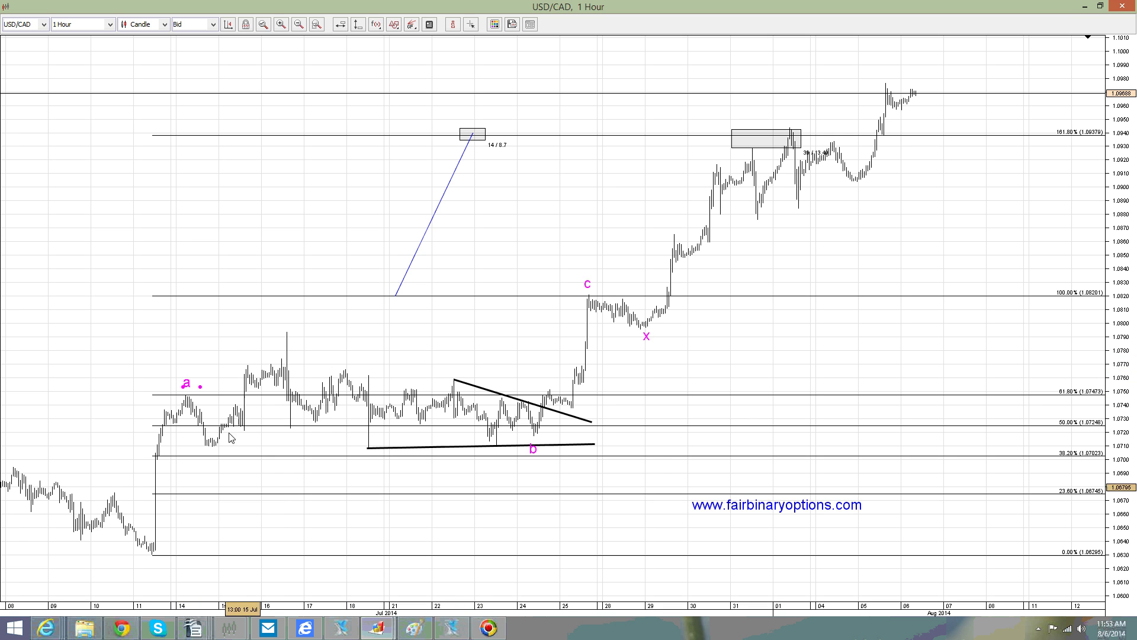
pyautogui.moveTo(513, 282); pyautogui.dragTo(671, 224)
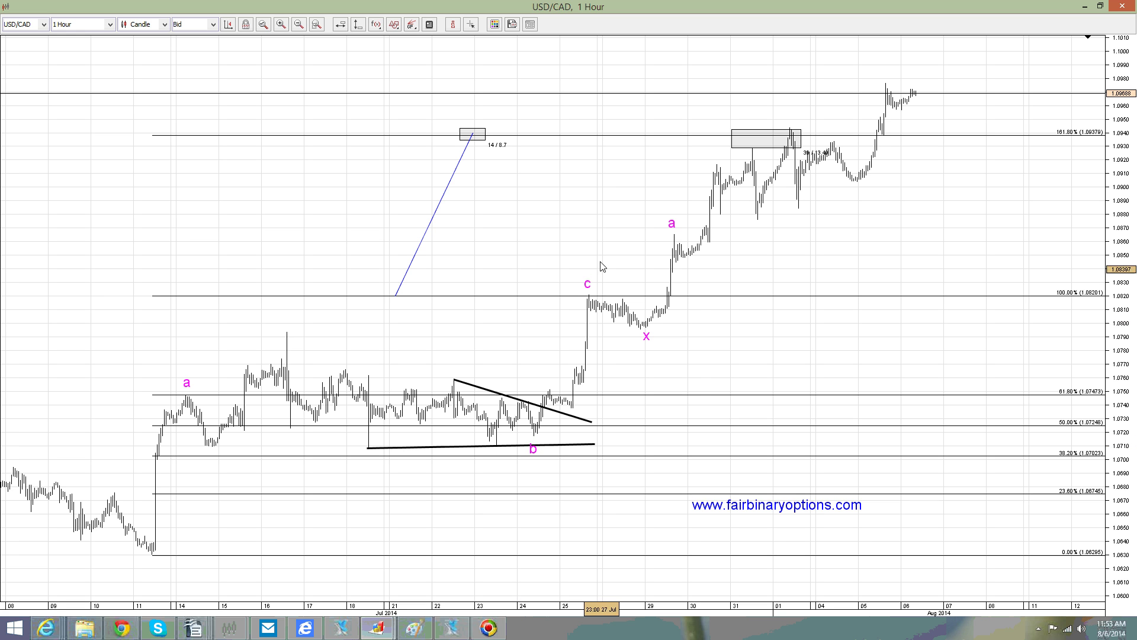
pyautogui.rightClick(588, 281)
pyautogui.click(642, 400)
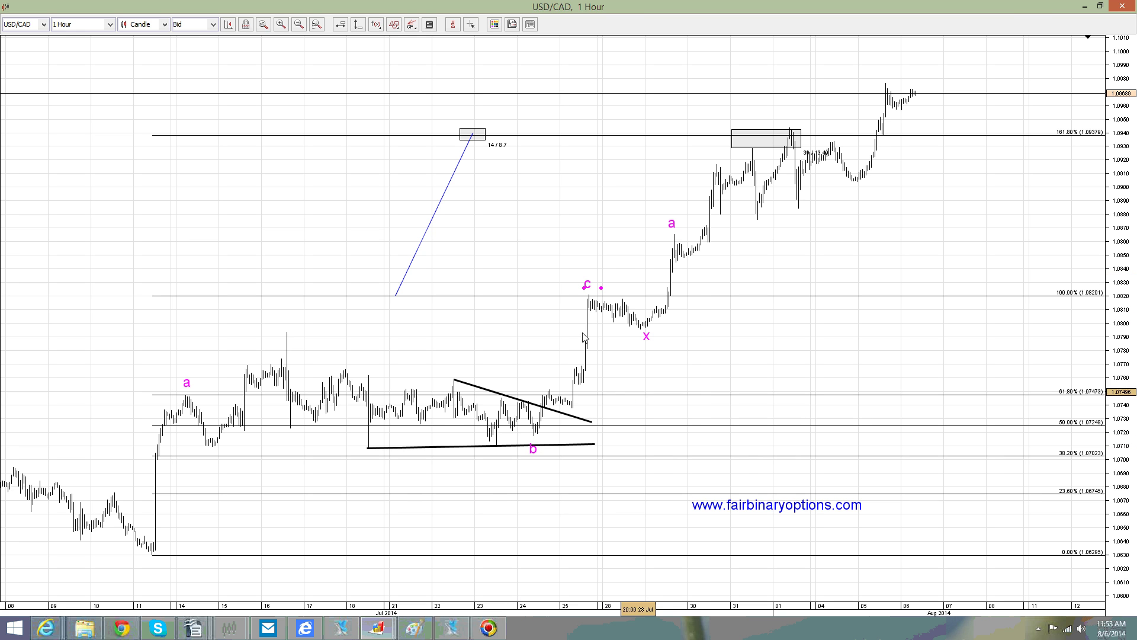
pyautogui.moveTo(603, 281); pyautogui.dragTo(708, 253)
pyautogui.rightClick(714, 252)
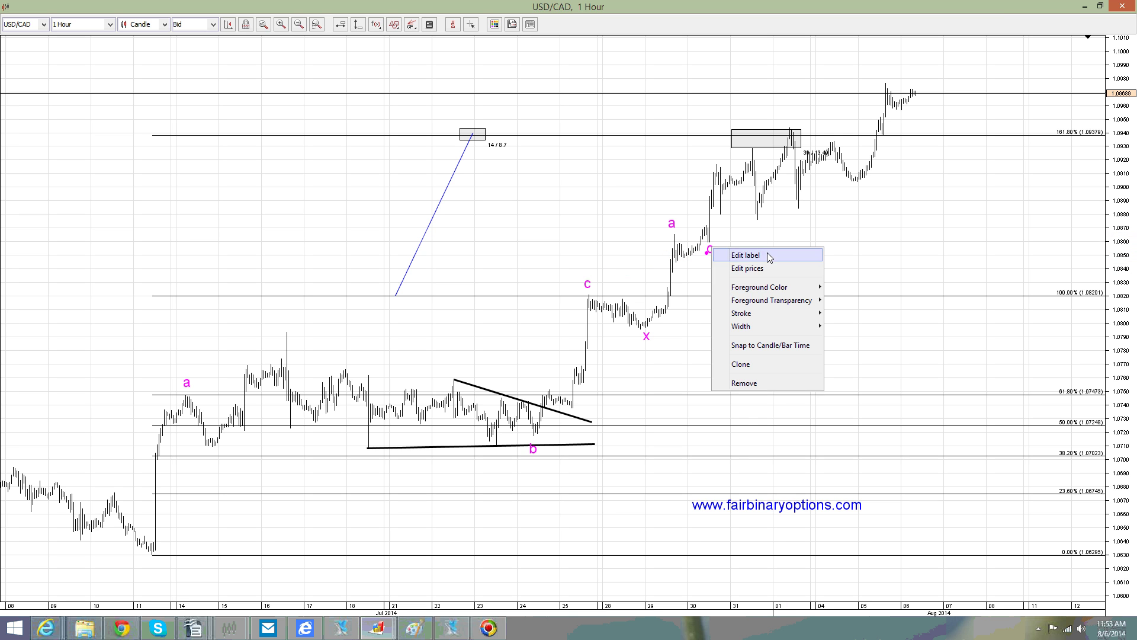
pyautogui.click(764, 259)
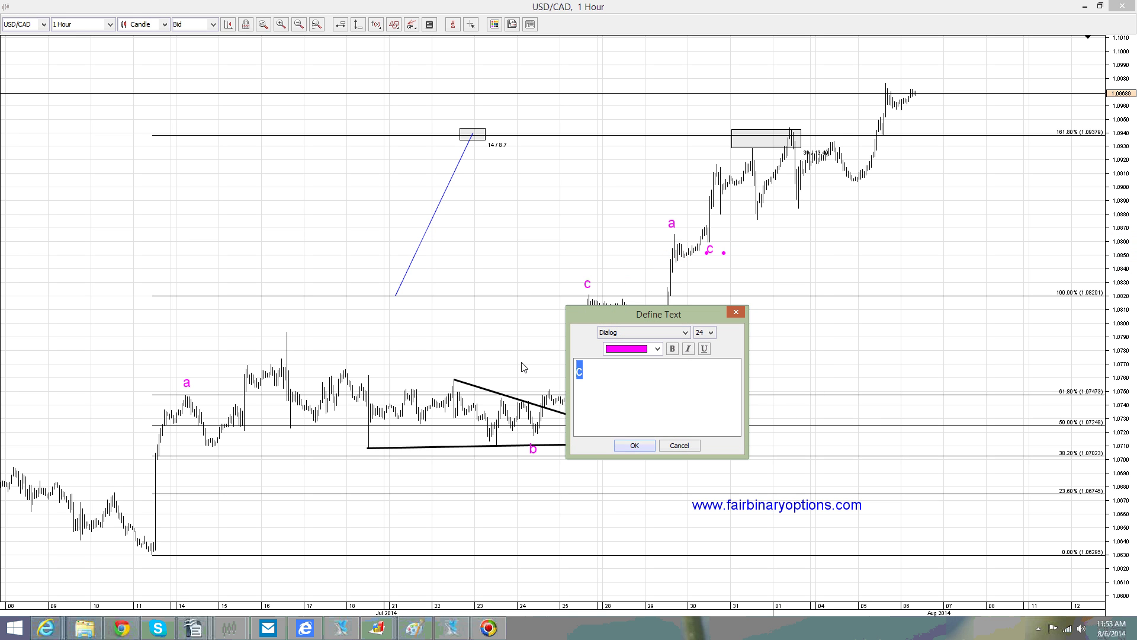
pyautogui.write('b')
pyautogui.click(648, 444)
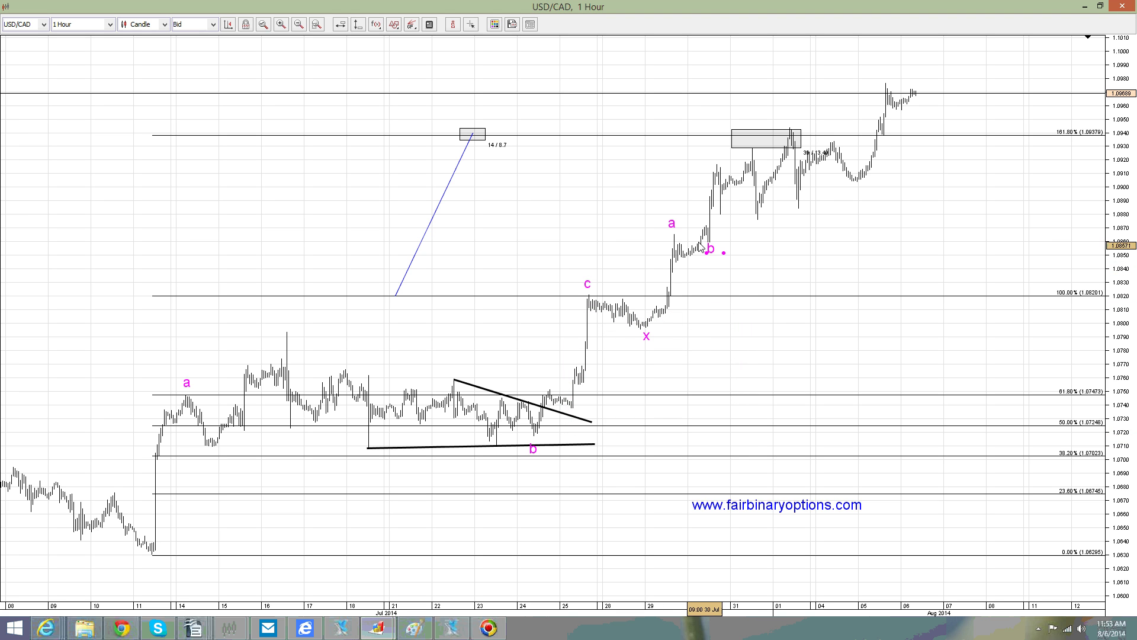
# - Clone the 'b' label into the grey box and relabel it 'c'
pyautogui.rightClick(709, 248)
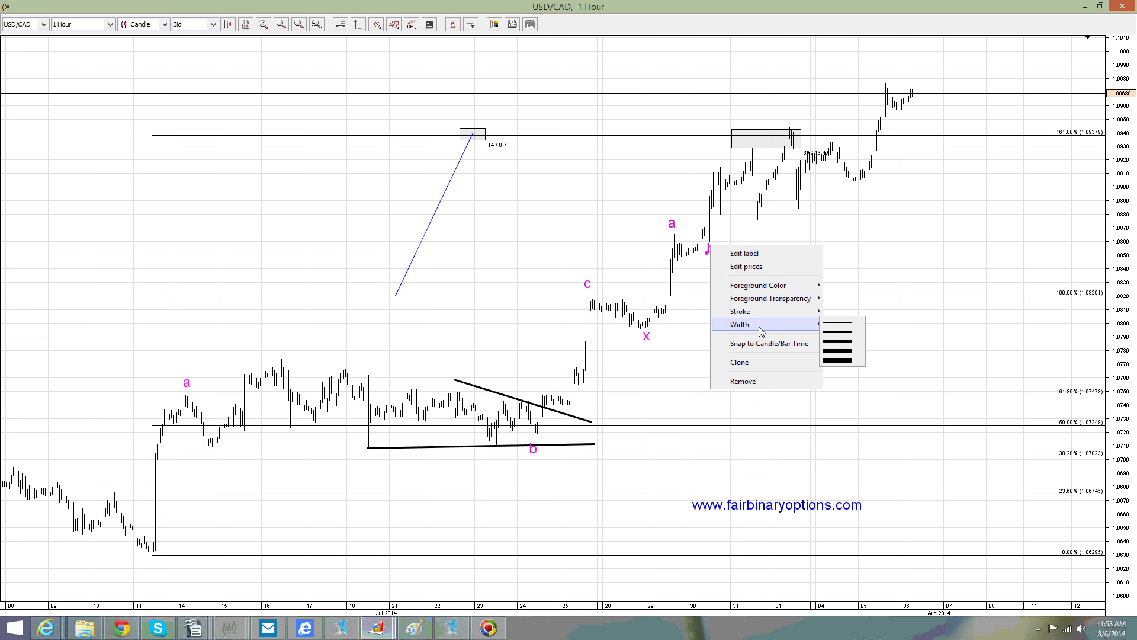
pyautogui.click(754, 363)
pyautogui.moveTo(710, 249)
pyautogui.mouseDown()
pyautogui.moveTo(751, 95)
pyautogui.moveTo(748, 145)
pyautogui.mouseUp()
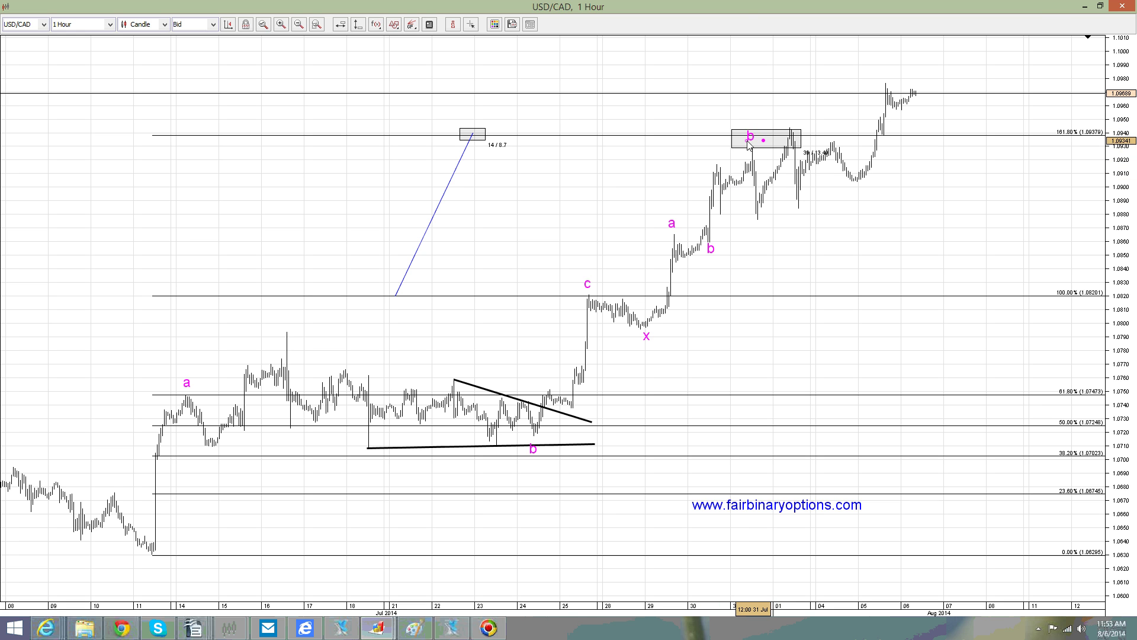
pyautogui.rightClick(748, 145)
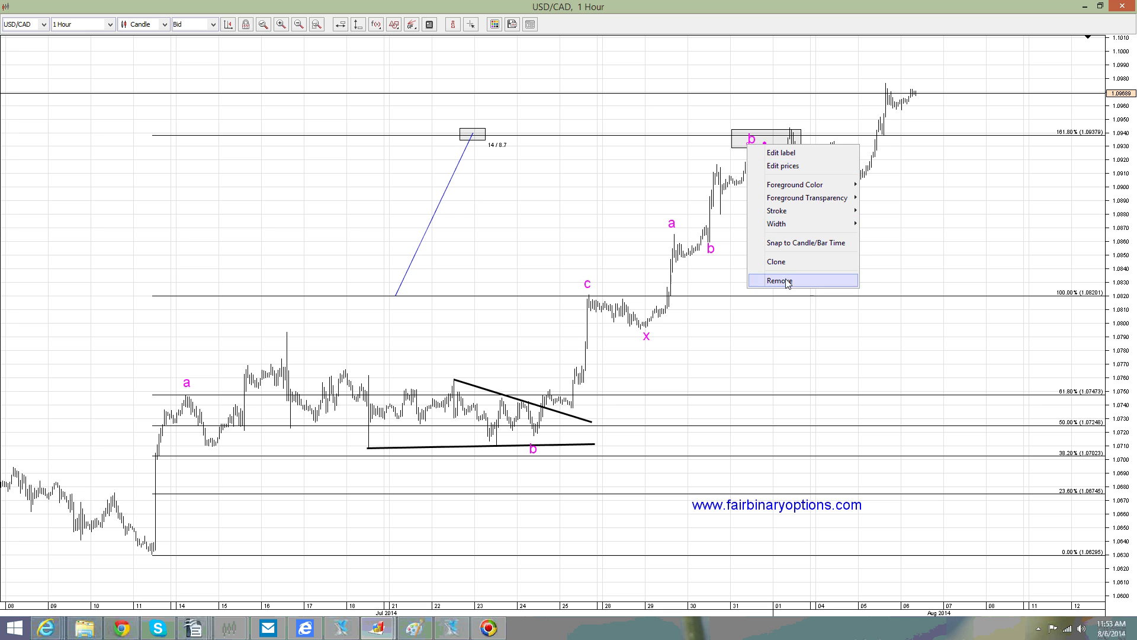
pyautogui.click(807, 157)
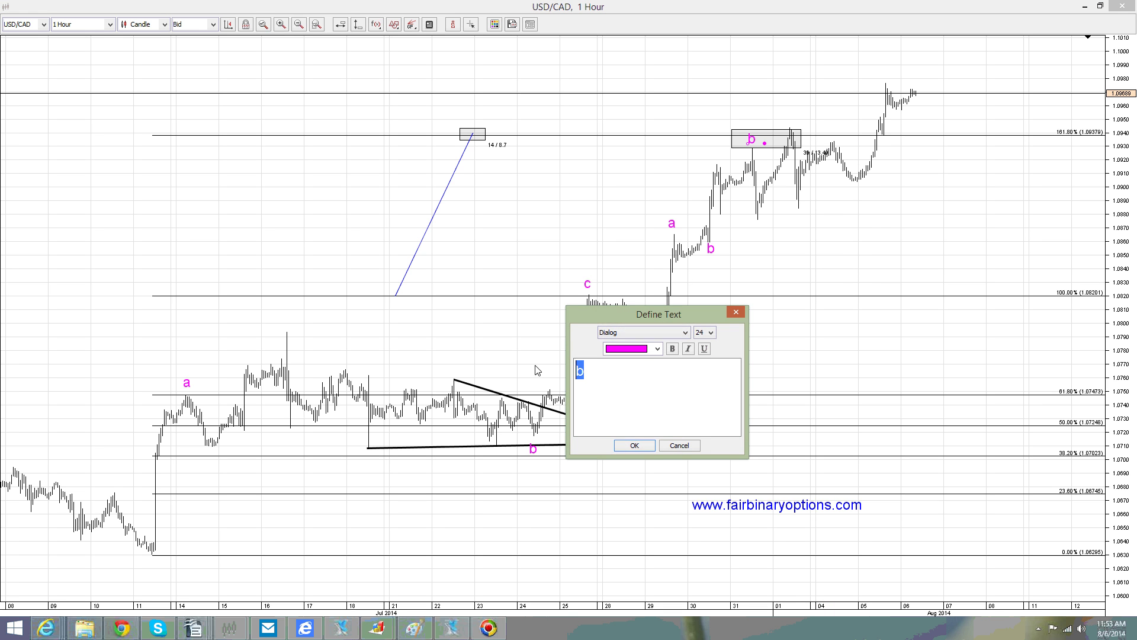
pyautogui.click(638, 445)
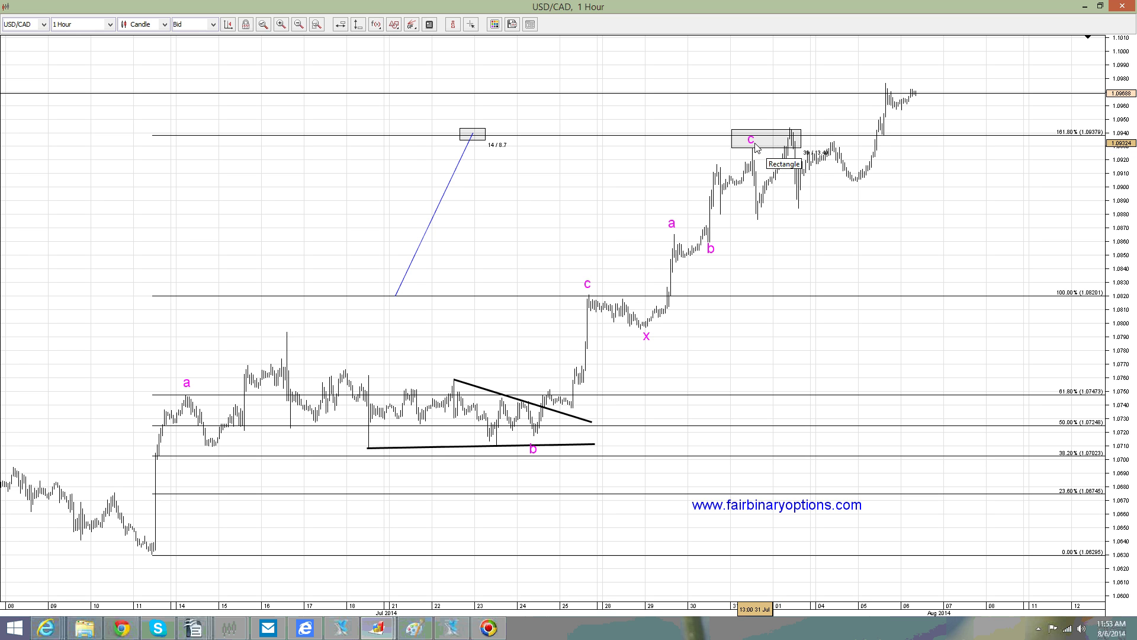
# - Clone the 'x' label onto the 05 Aug dip
pyautogui.rightClick(649, 337)
pyautogui.click(646, 339)
pyautogui.click(647, 338)
pyautogui.rightClick(647, 337)
pyautogui.click(655, 336)
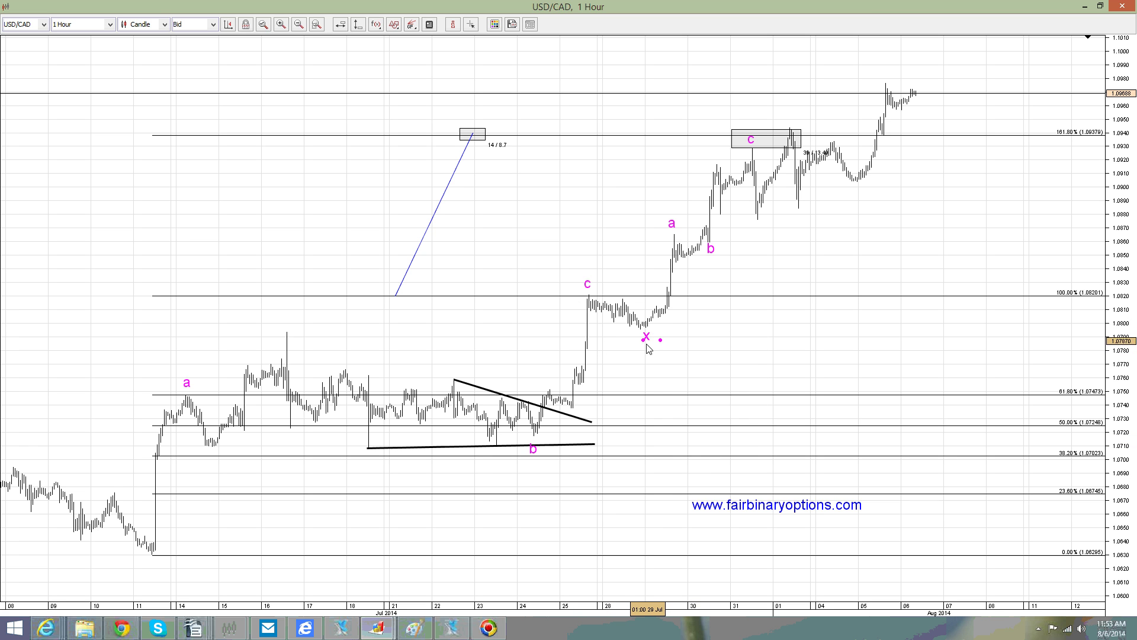
pyautogui.moveTo(655, 336); pyautogui.dragTo(862, 204)
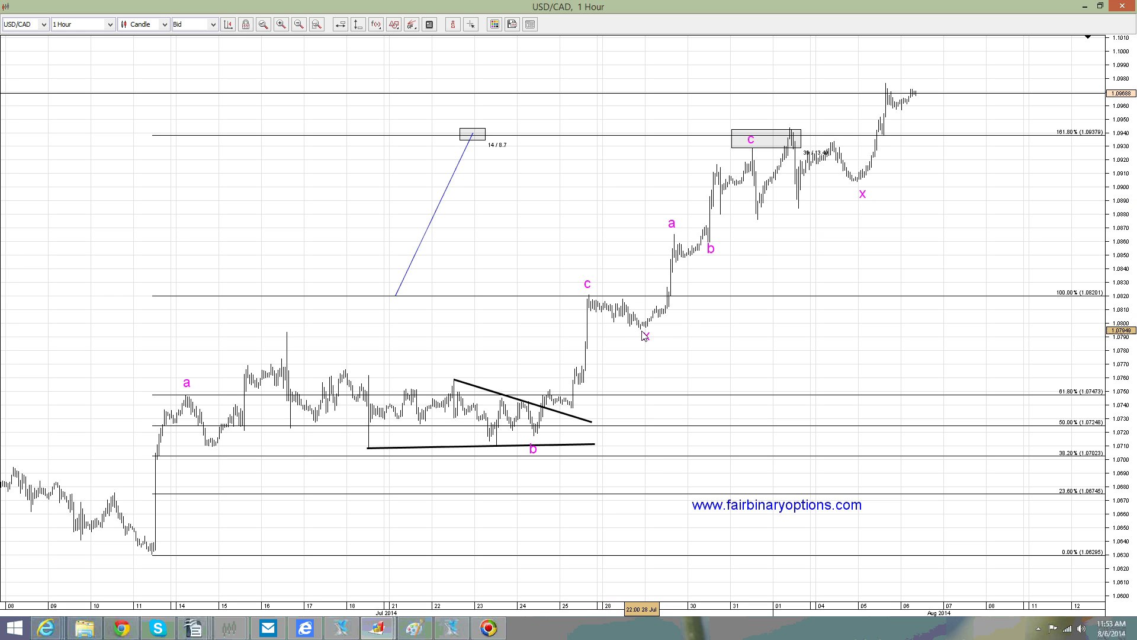
# - Copy the first triangle's lower trendline and fit it under the later c as a short base
pyautogui.rightClick(472, 447)
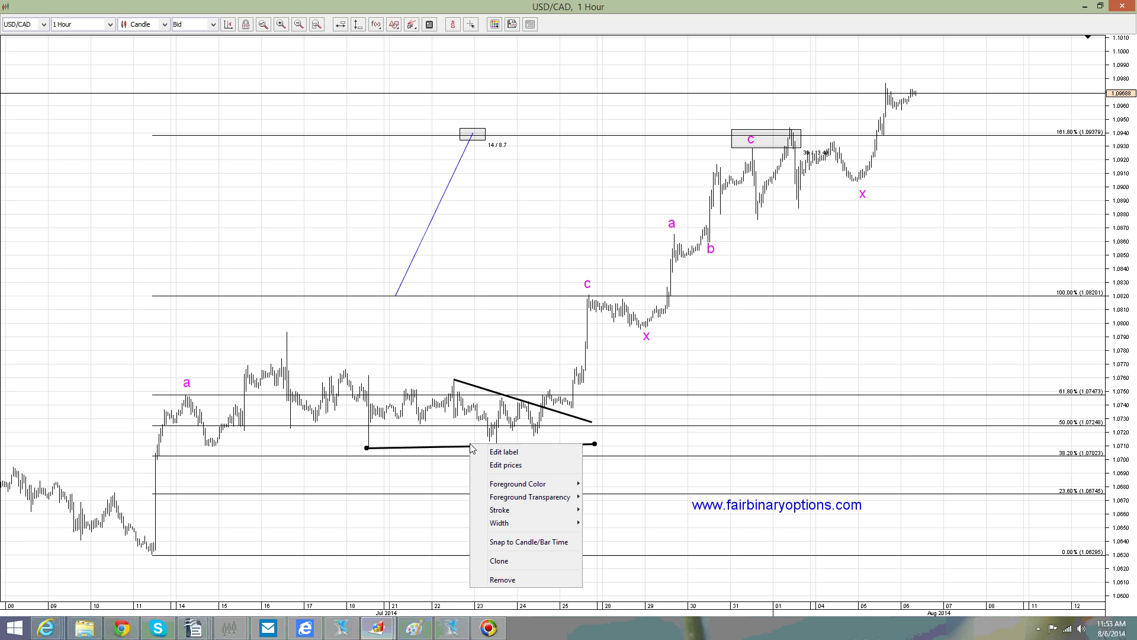
pyautogui.click(536, 562)
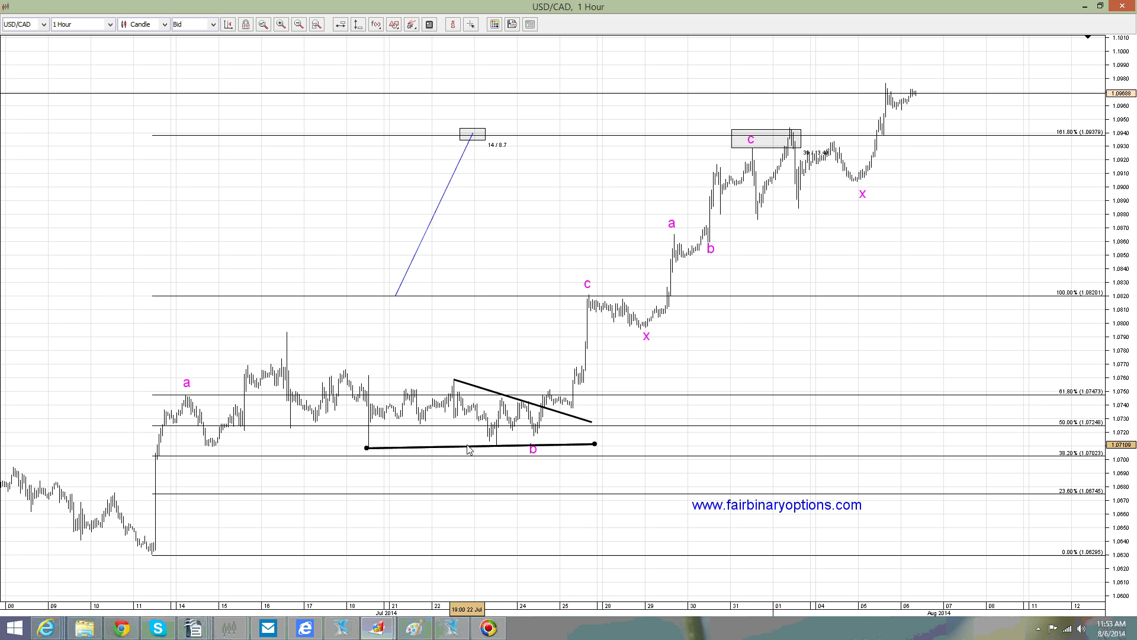
pyautogui.moveTo(827, 335); pyautogui.dragTo(983, 211)
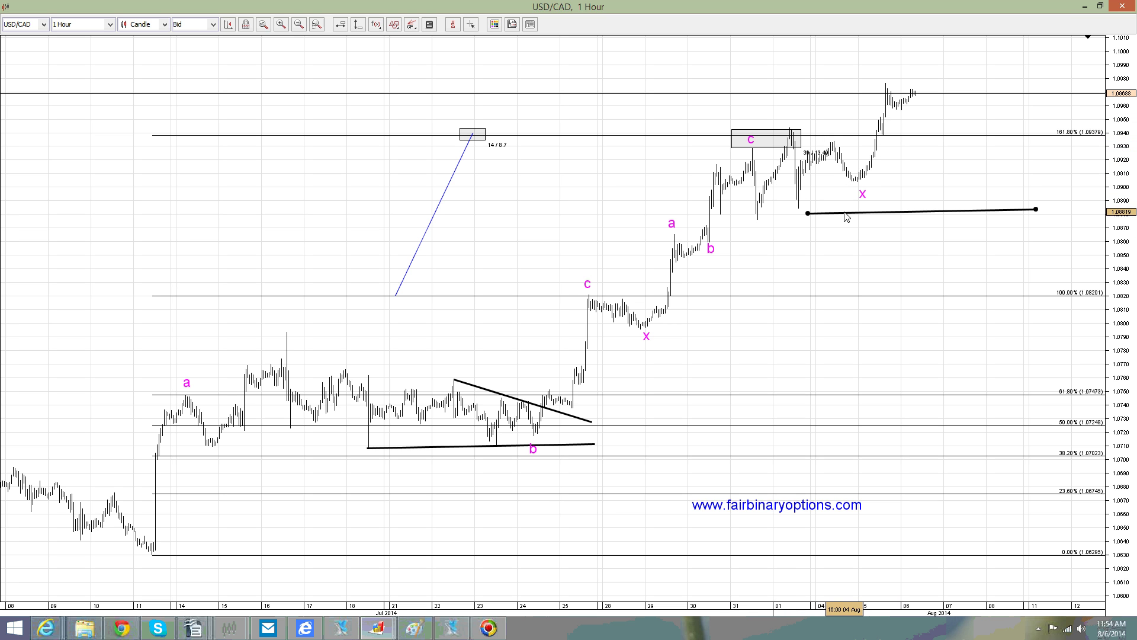
pyautogui.moveTo(807, 213); pyautogui.dragTo(759, 218)
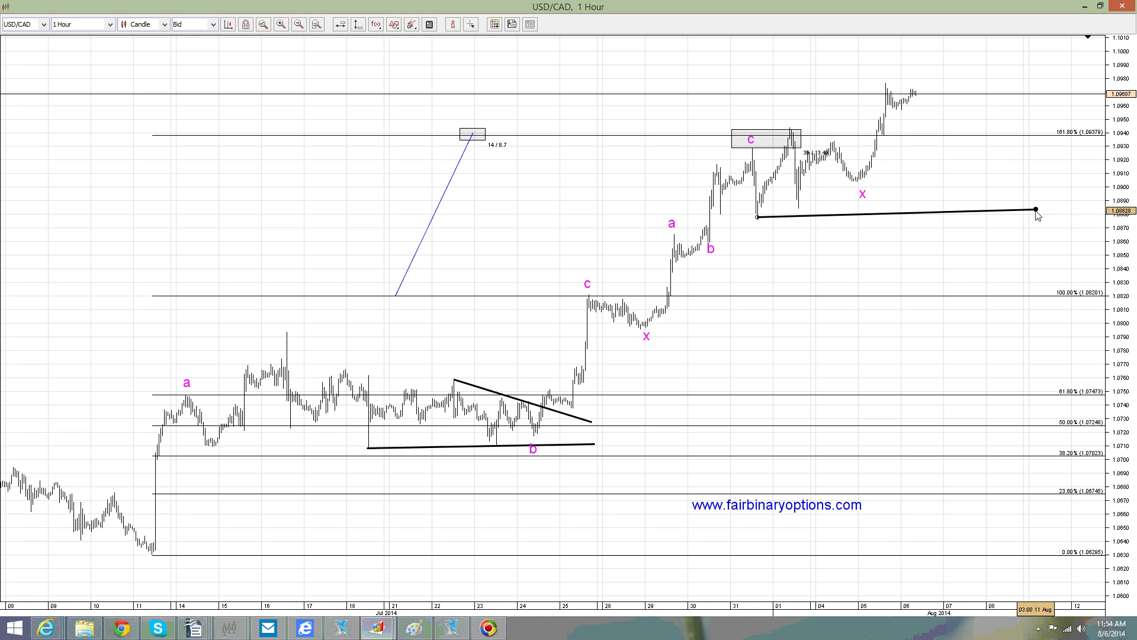
pyautogui.moveTo(1036, 209); pyautogui.dragTo(822, 206)
# - Clone the short base and angle it up to the c peak as the triangle's upper side
pyautogui.rightClick(822, 207)
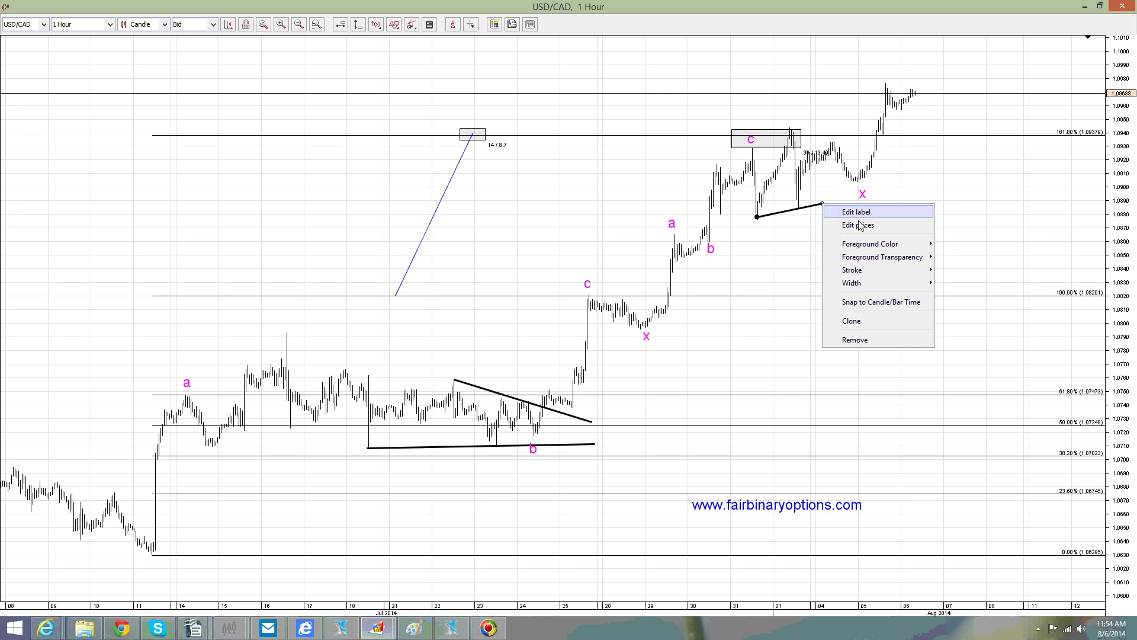
pyautogui.click(815, 255)
pyautogui.moveTo(757, 217); pyautogui.dragTo(791, 126)
pyautogui.moveTo(822, 204); pyautogui.dragTo(862, 146)
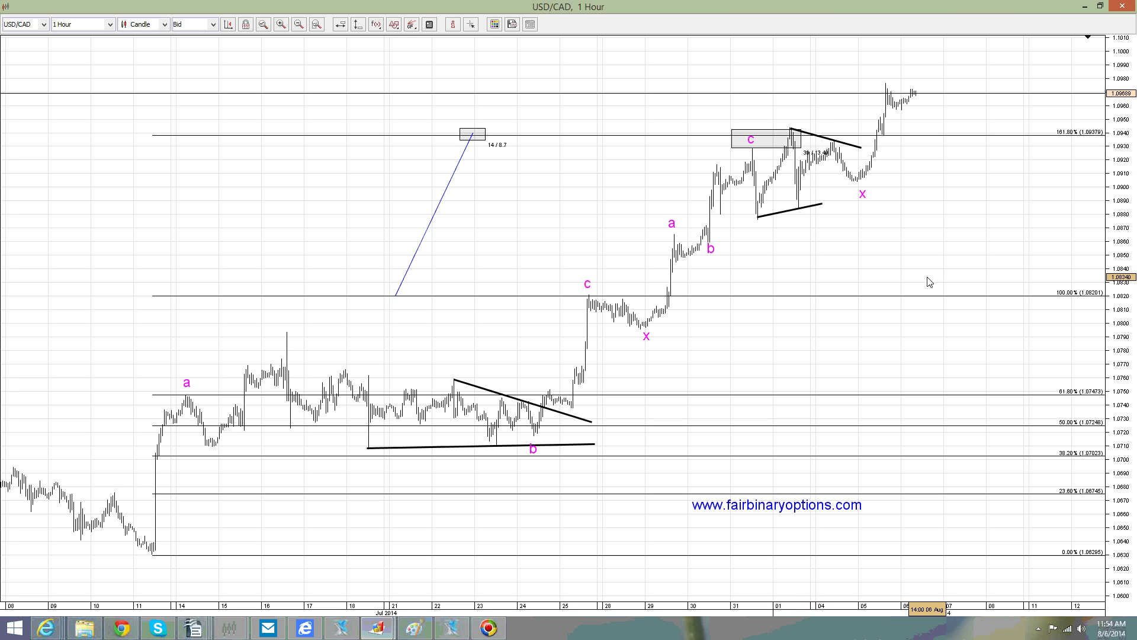
pyautogui.moveTo(936, 282); pyautogui.dragTo(853, 277)
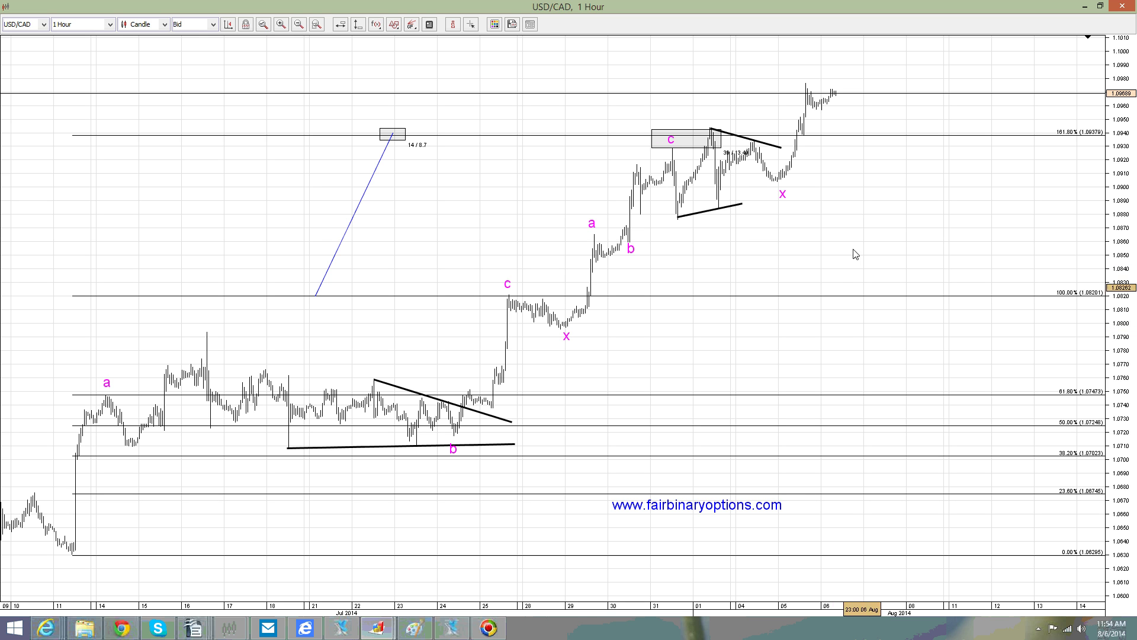
# - Place a horizontal price line at 1.09289
pyautogui.click(339, 27)
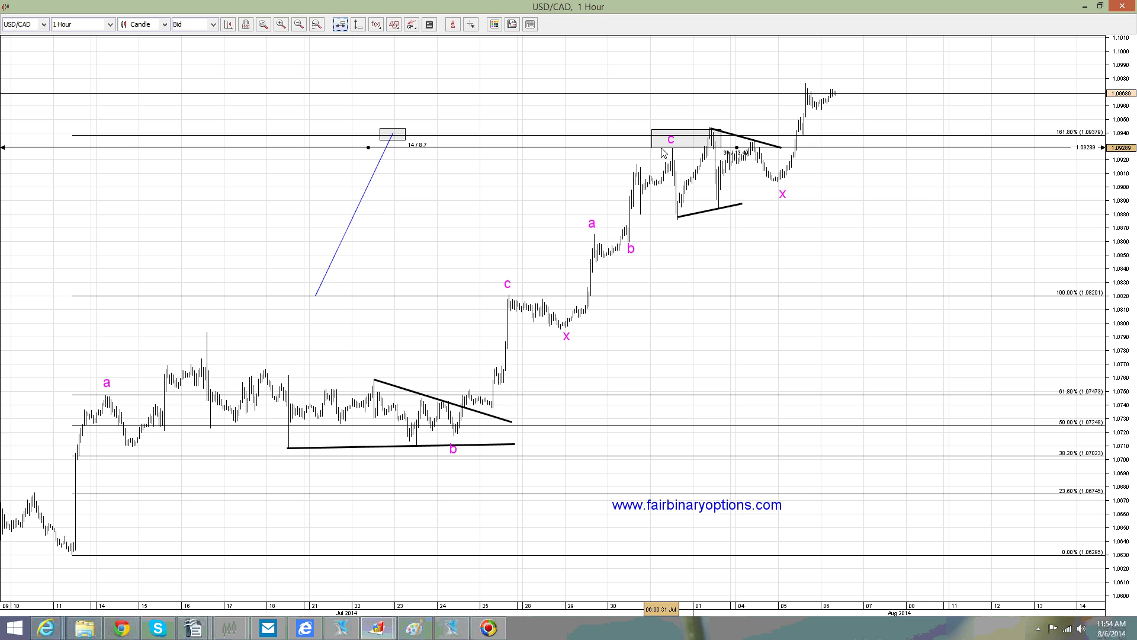
pyautogui.click(662, 148)
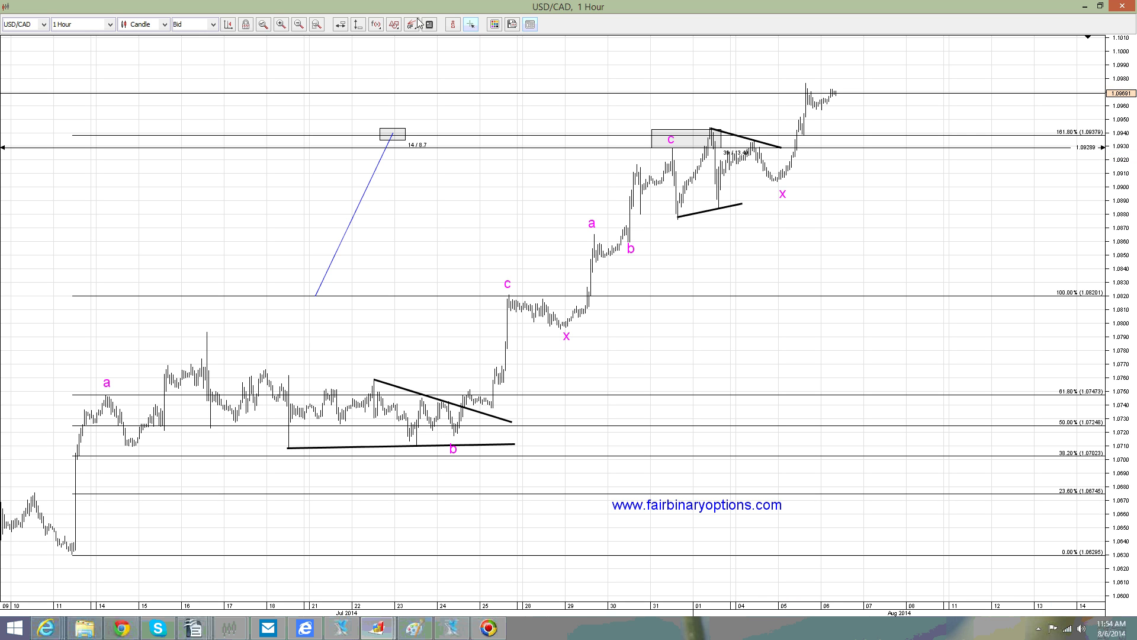
# - Draw a poly-line zigzag from the last x low through the recent highs, ending near 1.0730
pyautogui.click(395, 25)
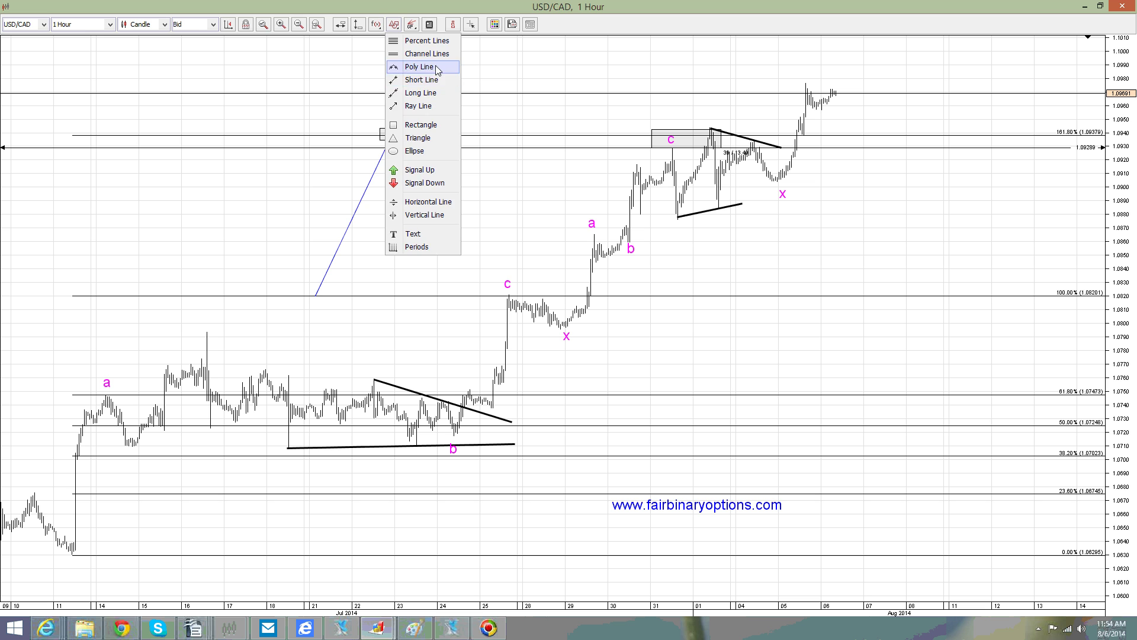
pyautogui.click(415, 63)
pyautogui.moveTo(782, 177)
pyautogui.mouseDown()
pyautogui.moveTo(832, 95)
pyautogui.moveTo(866, 220)
pyautogui.mouseUp()
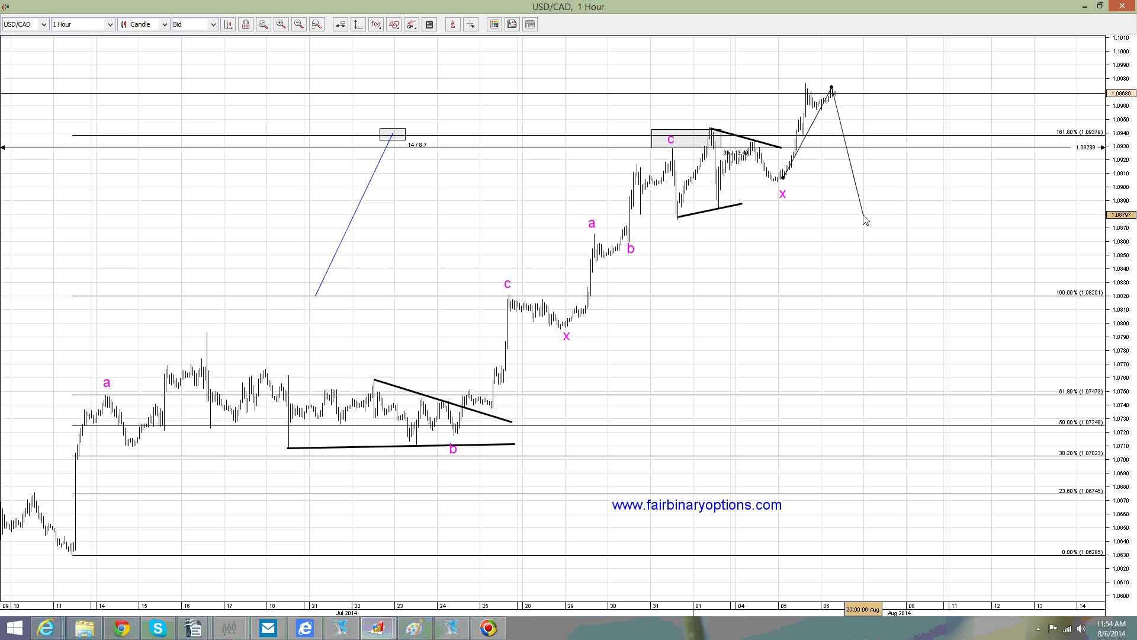
pyautogui.click(854, 160)
pyautogui.click(893, 99)
pyautogui.click(918, 154)
pyautogui.click(938, 117)
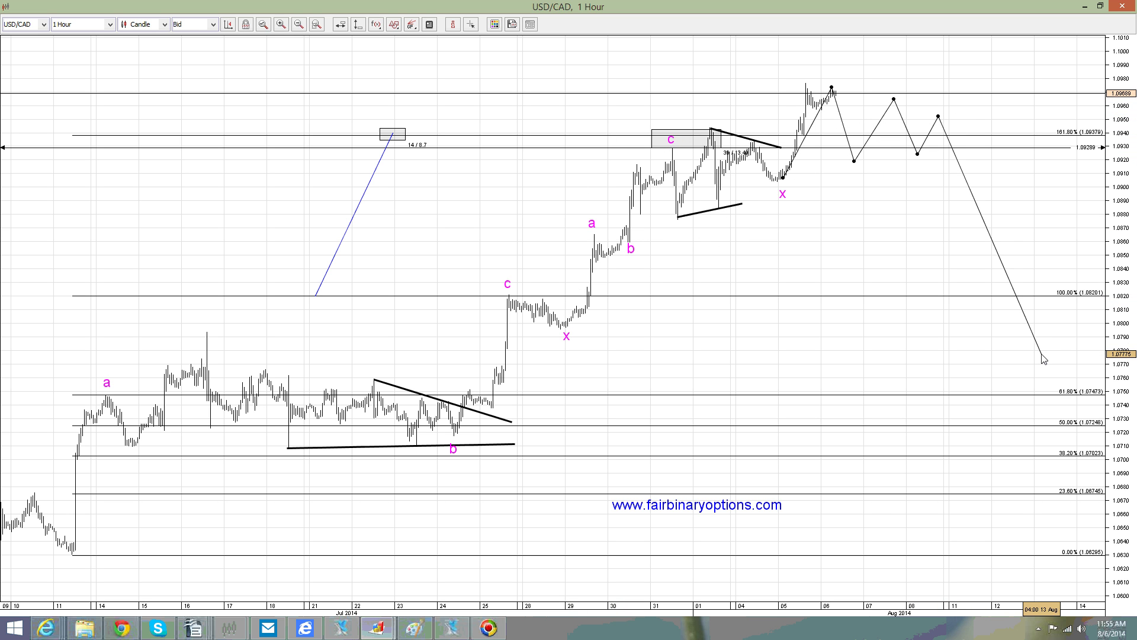
pyautogui.click(1045, 411)
pyautogui.doubleClick(1045, 417)
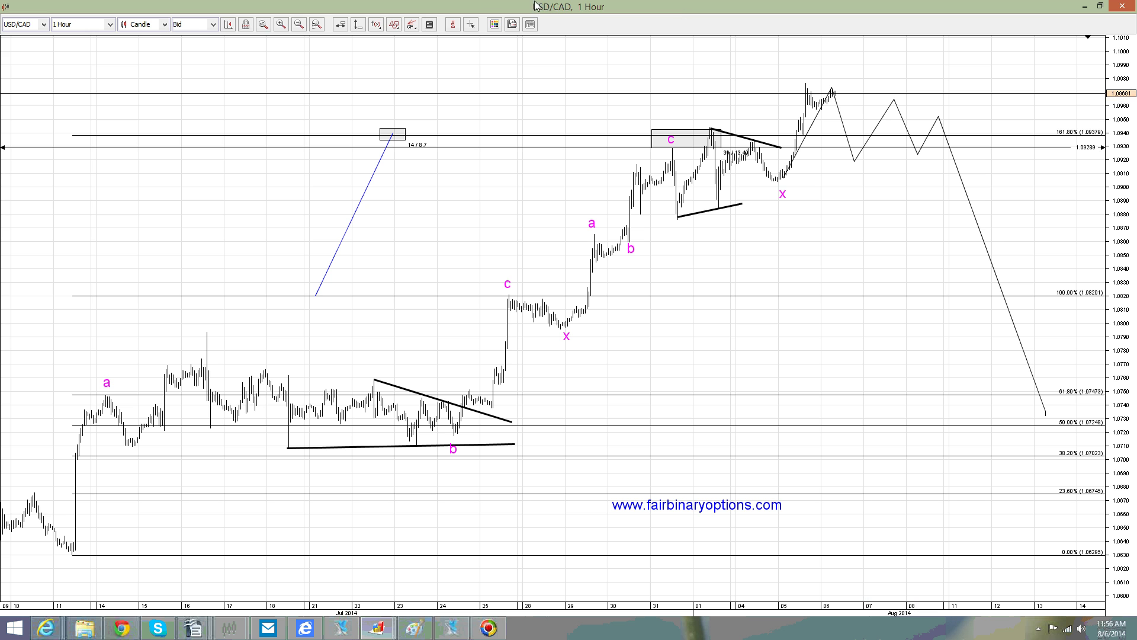
# - Place three red Signal Down arrows side by side just above the 6 Aug peak
pyautogui.click(394, 24)
pyautogui.click(423, 183)
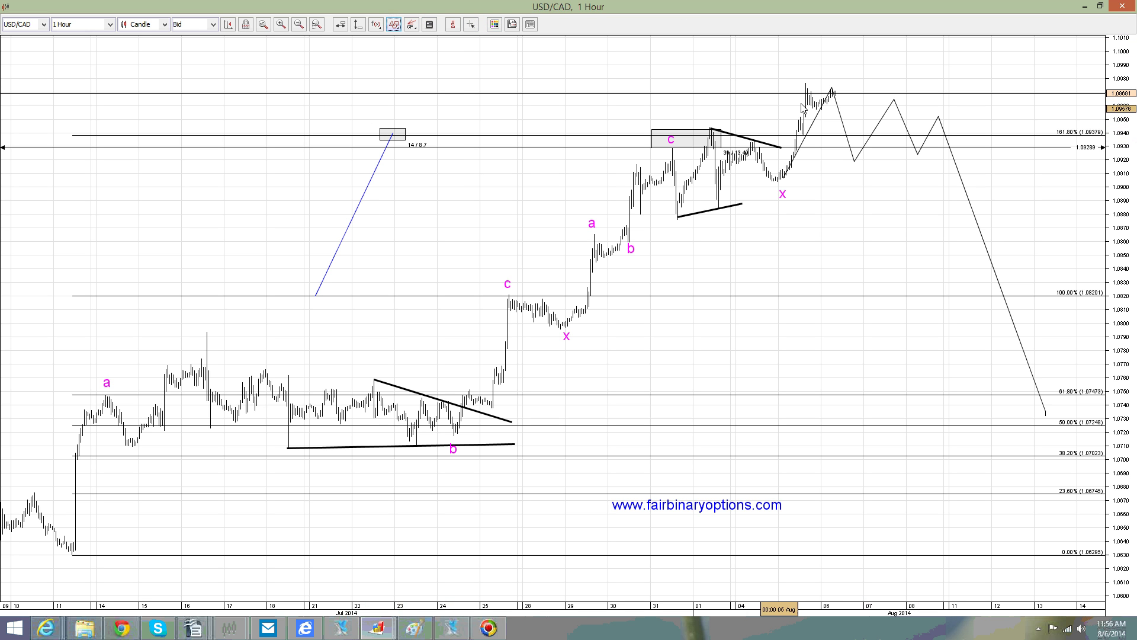
pyautogui.click(847, 84)
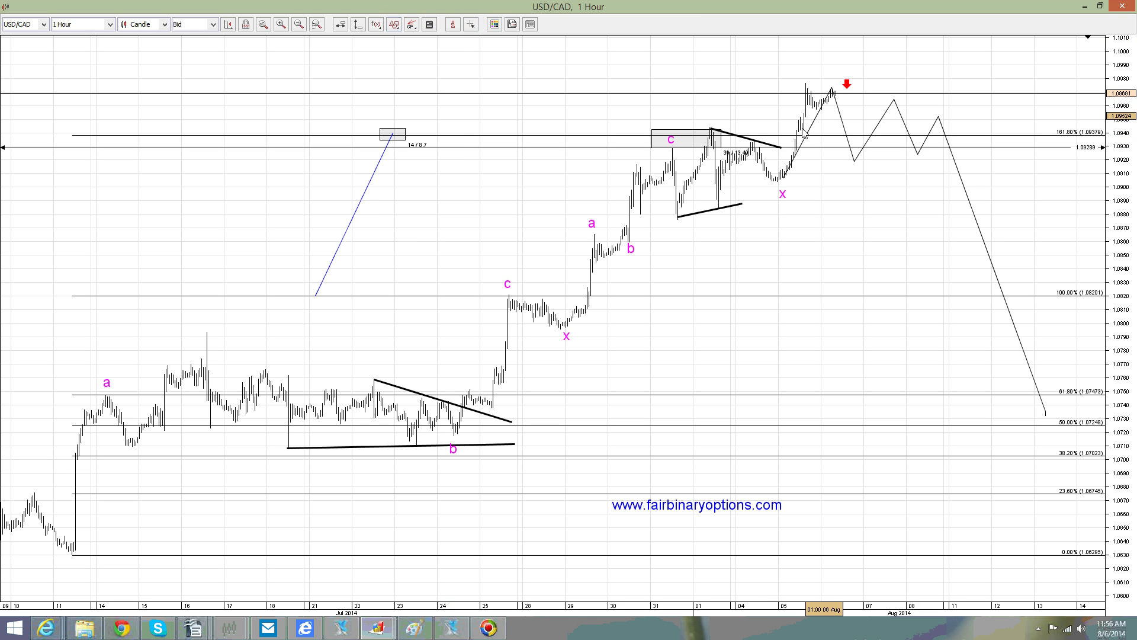
pyautogui.click(394, 24)
pyautogui.click(423, 183)
pyautogui.click(853, 79)
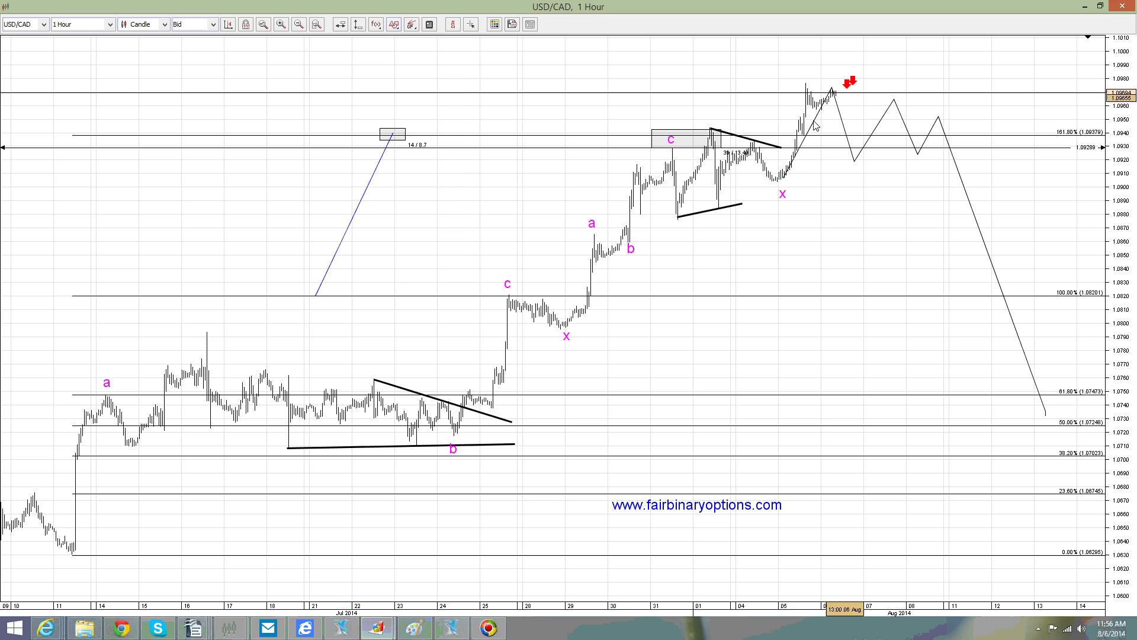
pyautogui.moveTo(855, 80); pyautogui.dragTo(862, 87)
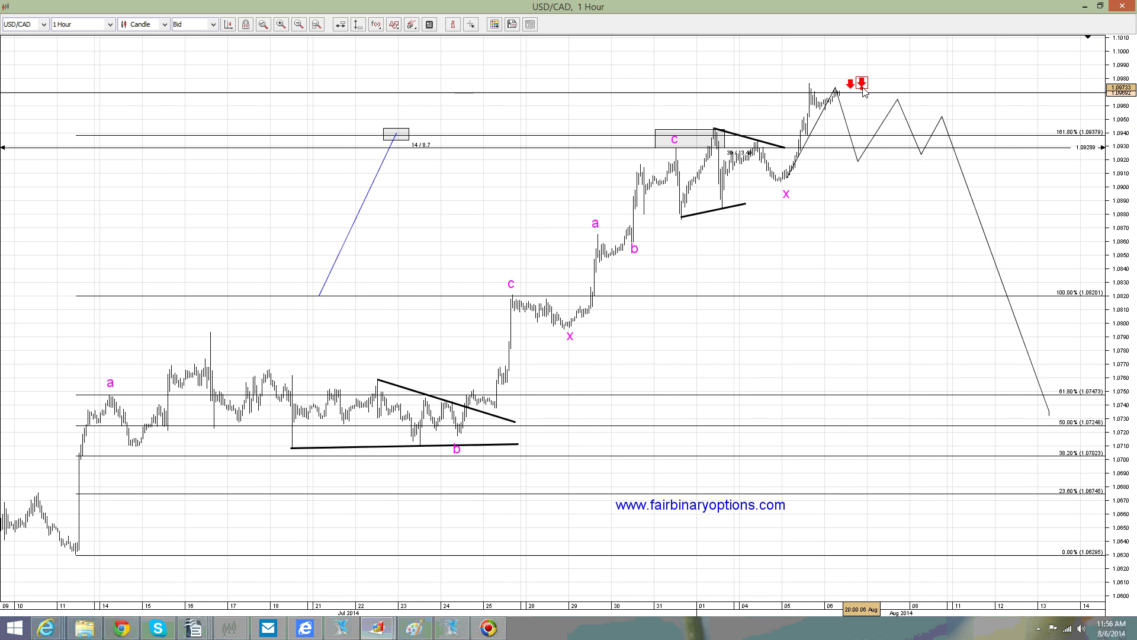
pyautogui.click(394, 24)
pyautogui.click(415, 185)
pyautogui.click(874, 83)
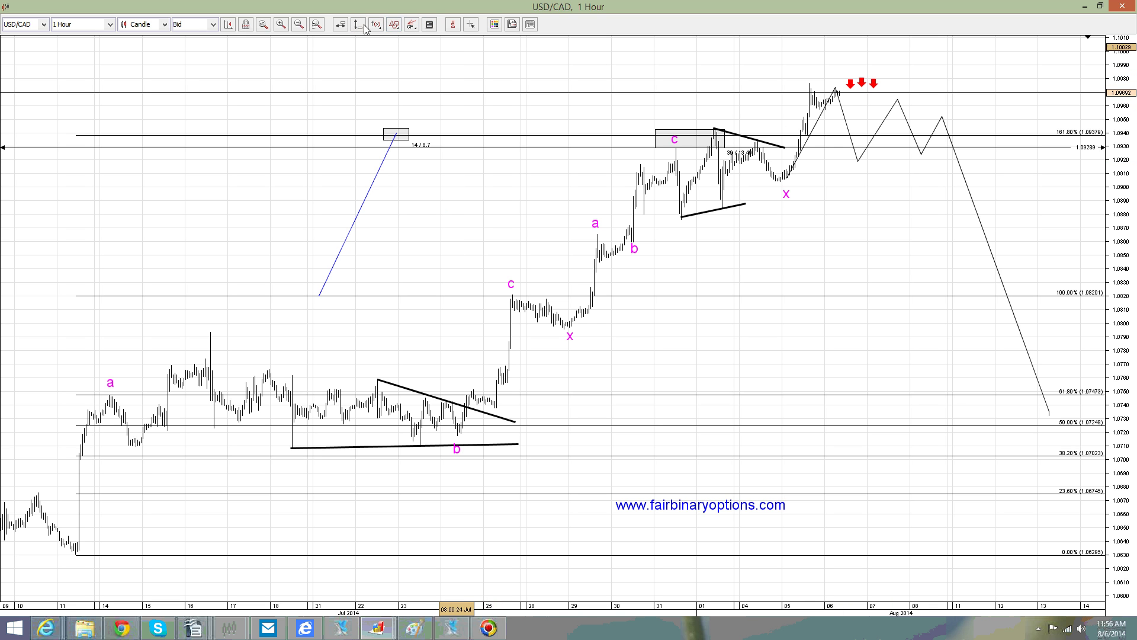
pyautogui.click(403, 26)
pyautogui.click(415, 235)
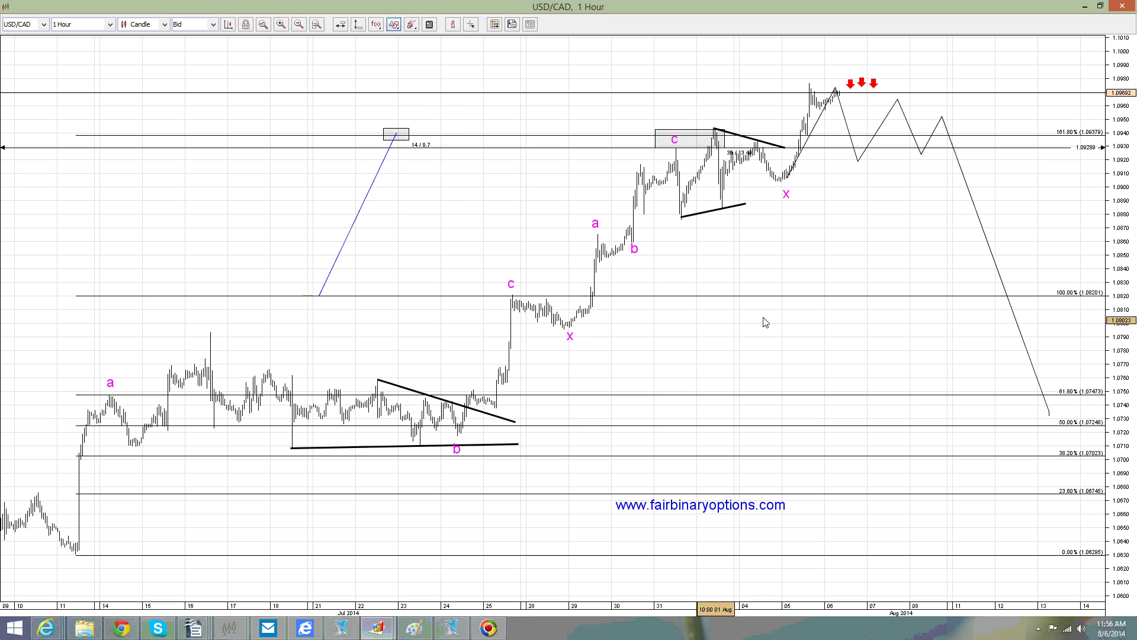
# - Add a text note reading "buying put options with end of week expiration date"
pyautogui.click(353, 76)
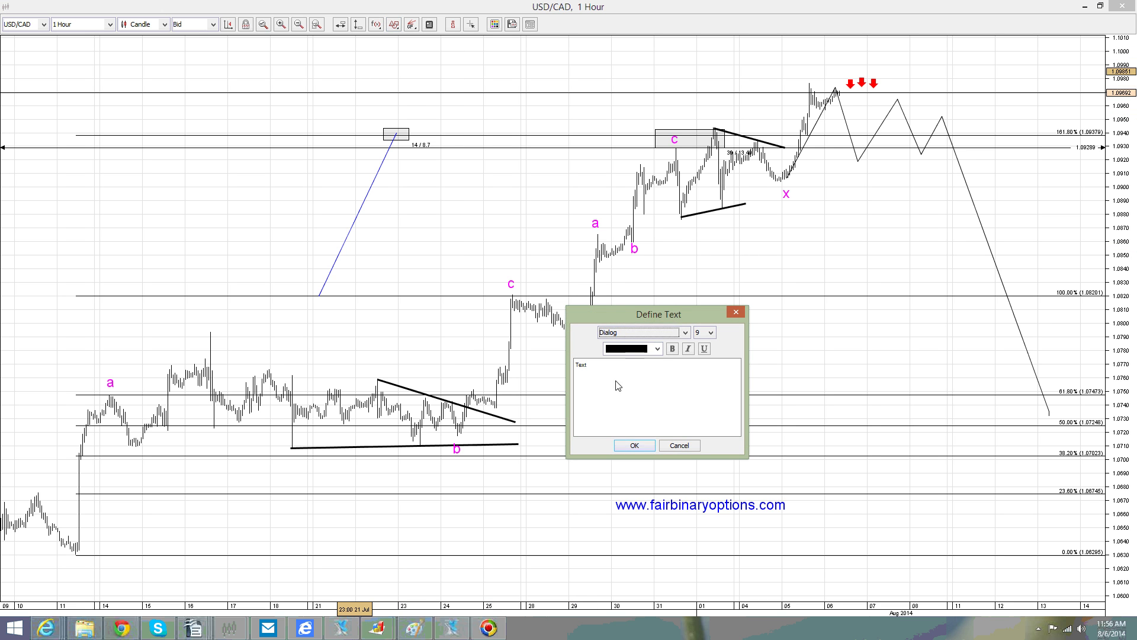
pyautogui.doubleClick(581, 367)
pyautogui.write('buying put optioons with end')
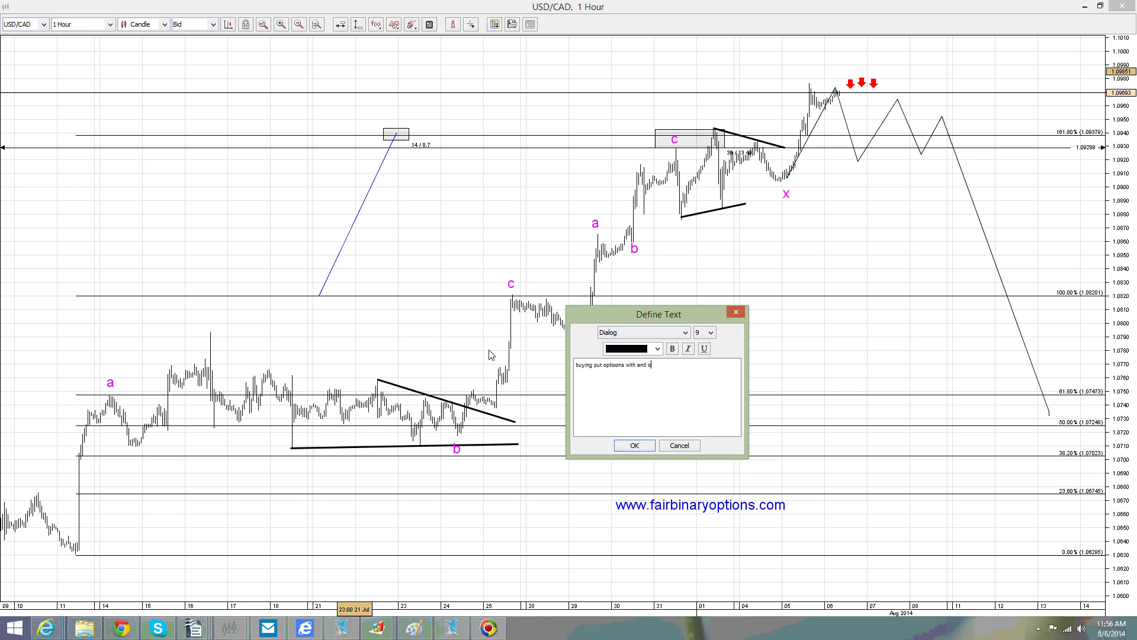
pyautogui.press('BackSpace')
pyautogui.press('BackSpace')
pyautogui.write('ns with end of week expiration date')
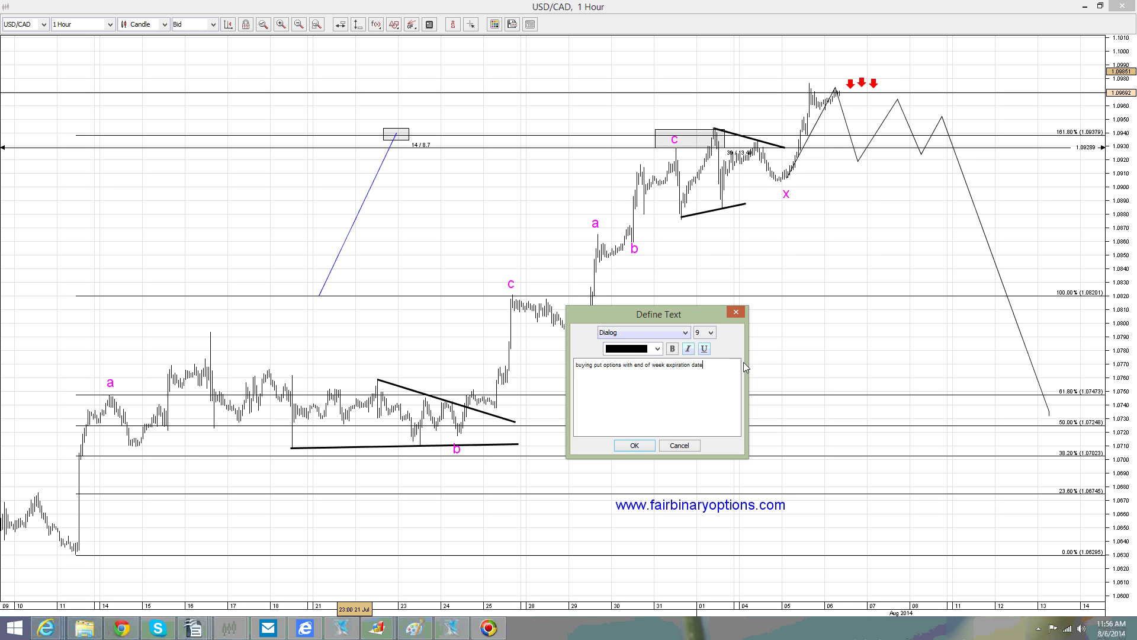
# - Set the note's font size to 20 and place it on the chart in green
pyautogui.tripleClick(612, 362)
pyautogui.click(710, 332)
pyautogui.click(711, 332)
pyautogui.click(711, 333)
pyautogui.click(700, 410)
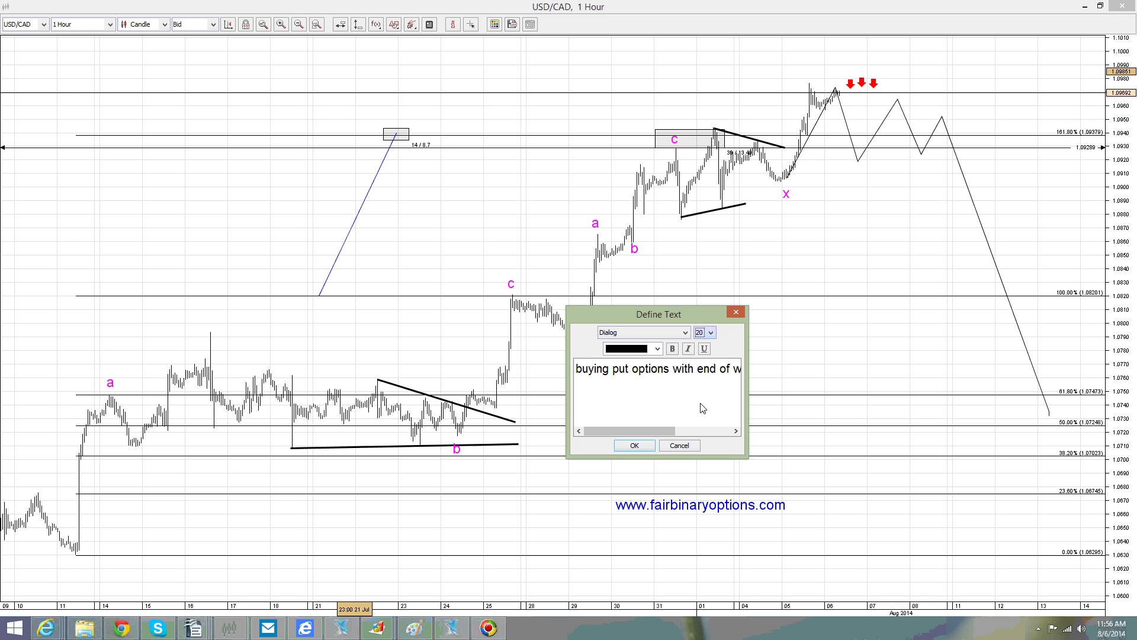
pyautogui.click(657, 348)
pyautogui.click(641, 416)
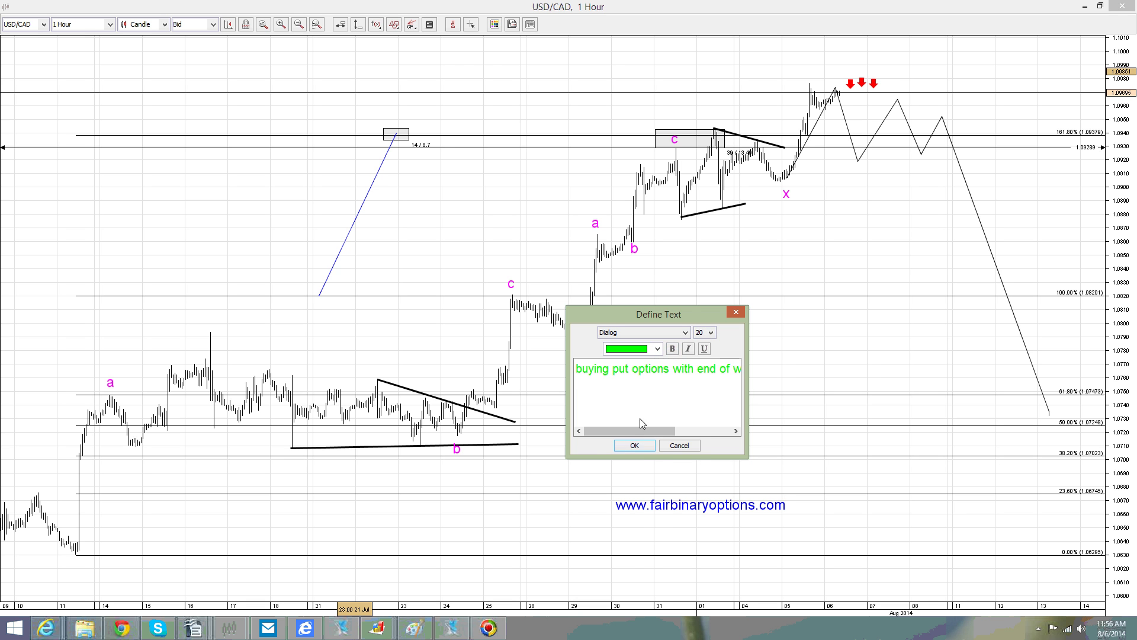
pyautogui.click(634, 445)
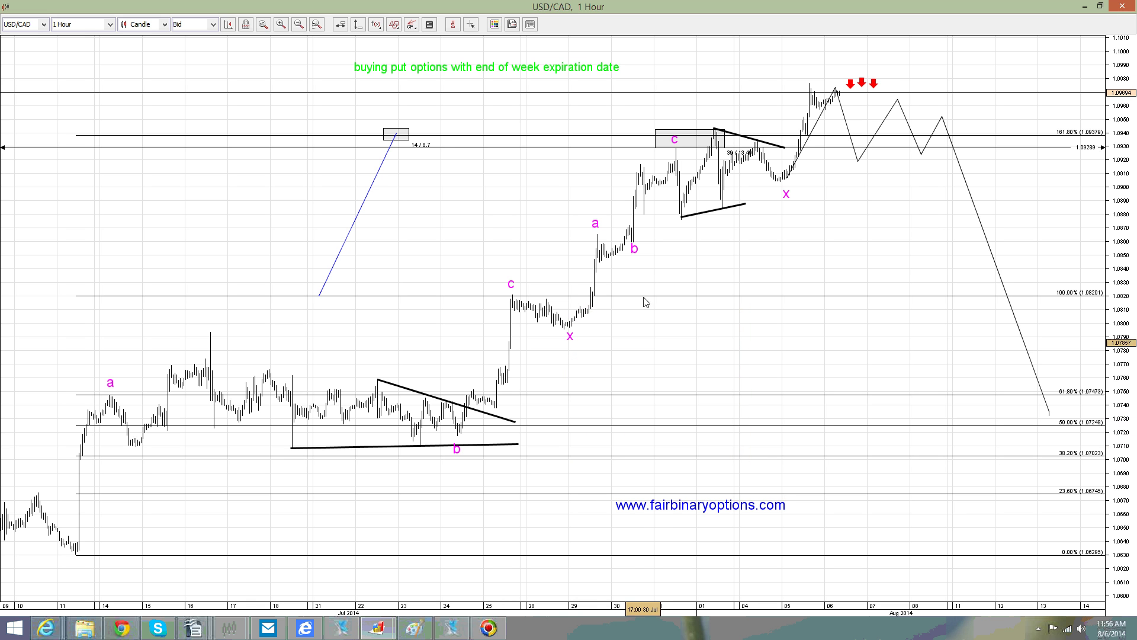
# - Edit the note's label to change its colour from green to red
pyautogui.rightClick(525, 68)
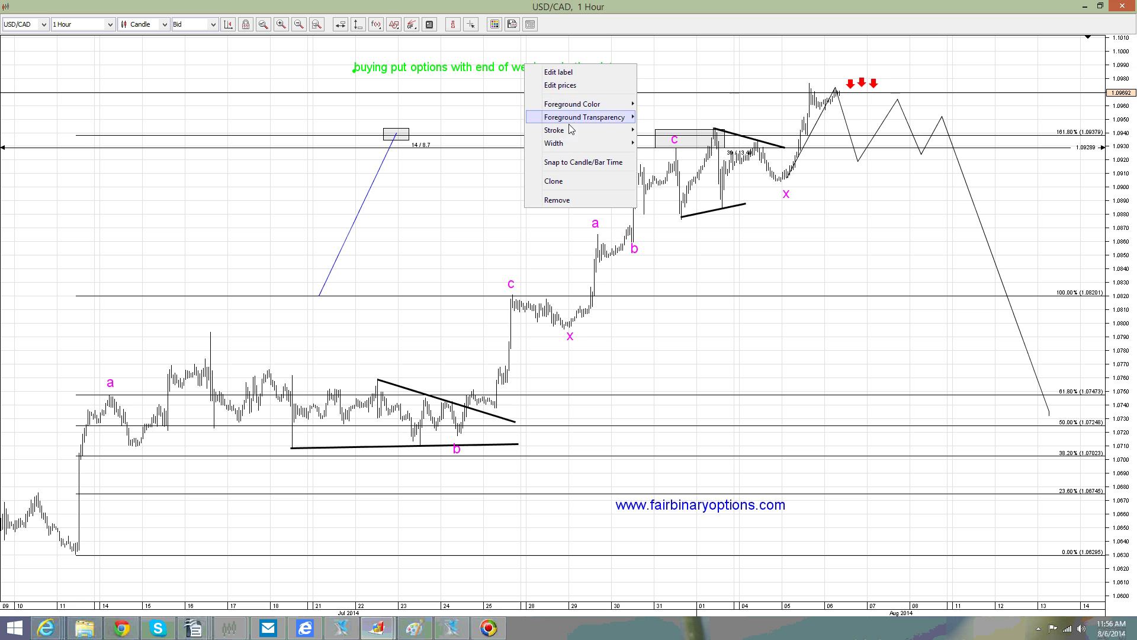
pyautogui.click(595, 74)
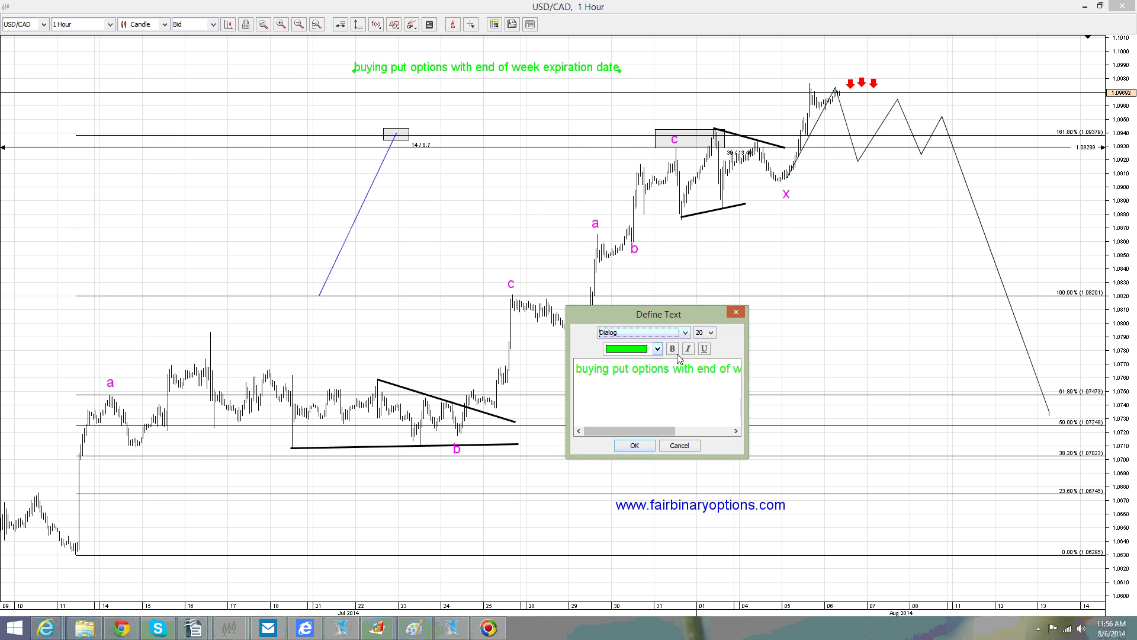
pyautogui.click(656, 348)
pyautogui.click(627, 379)
pyautogui.click(634, 445)
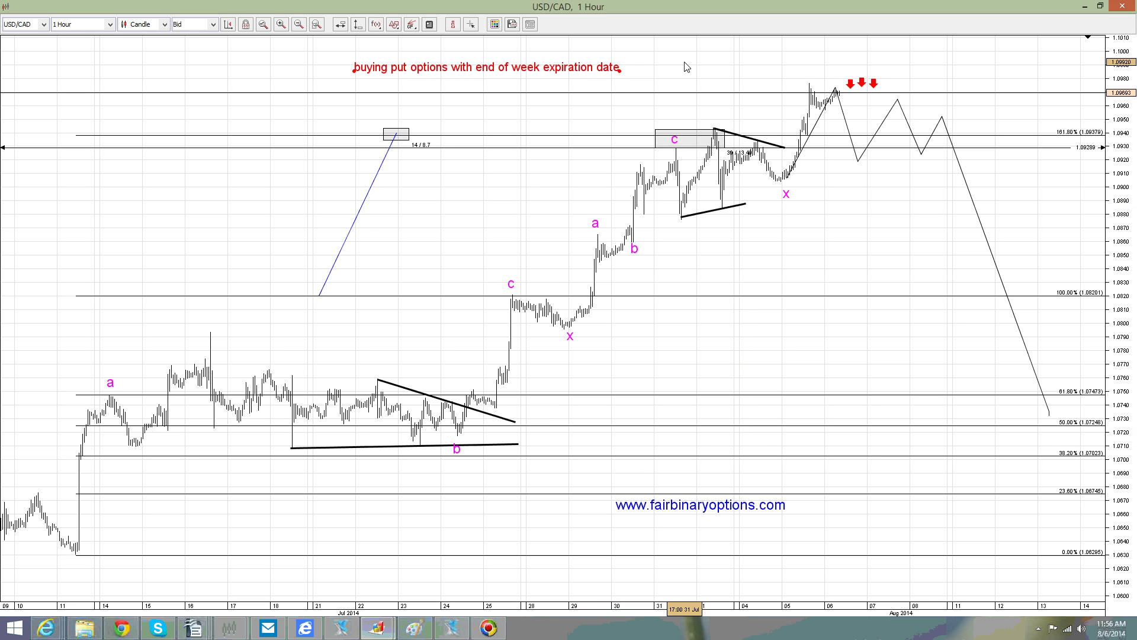